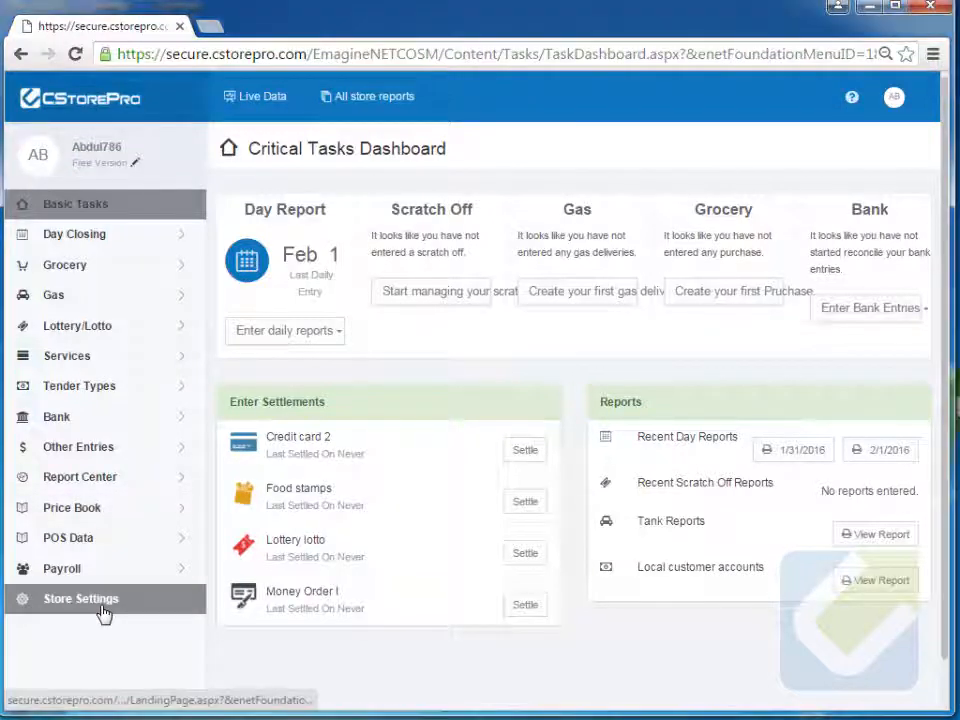
Open the lottery dashboard and start Step 1, importing games for the store's state.
{"action": "left_click", "coordinate": [104, 612]}
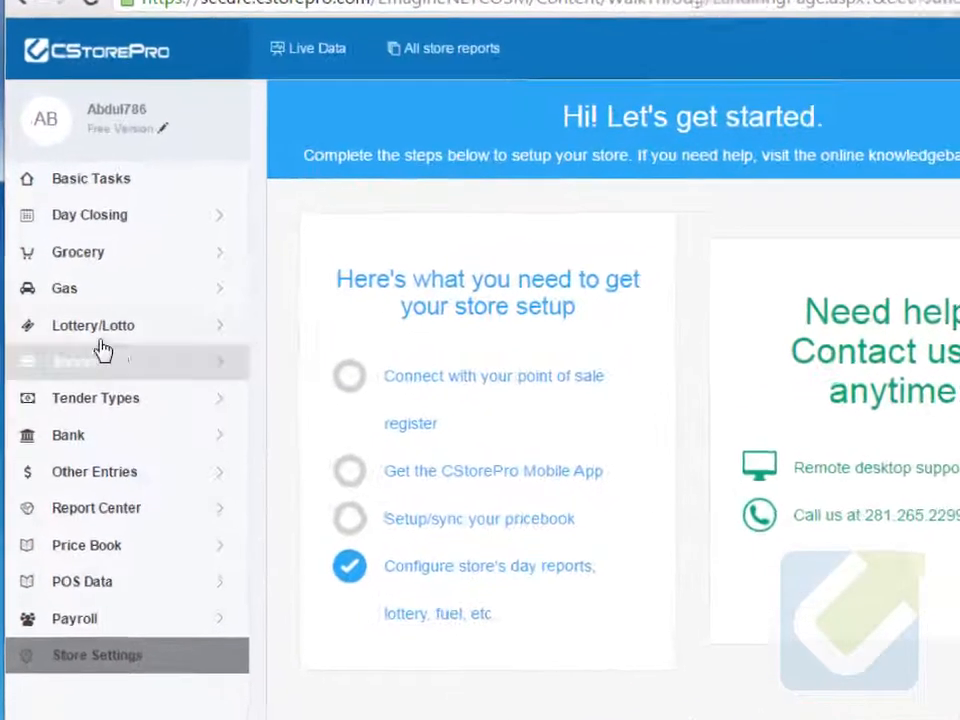
{"action": "left_click", "coordinate": [102, 333]}
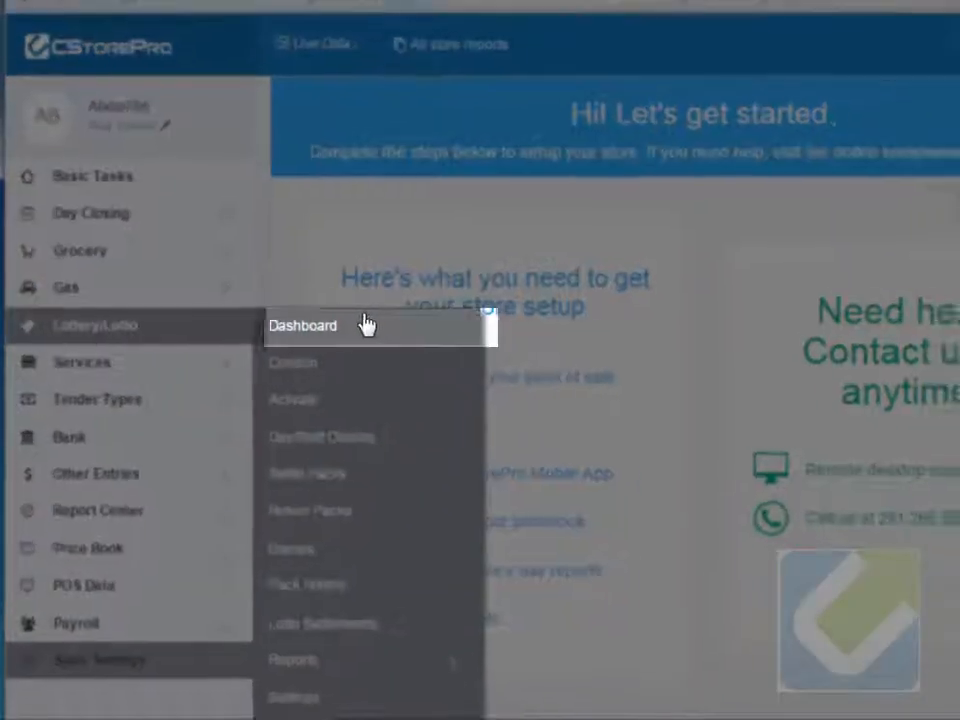
{"action": "left_click", "coordinate": [380, 325]}
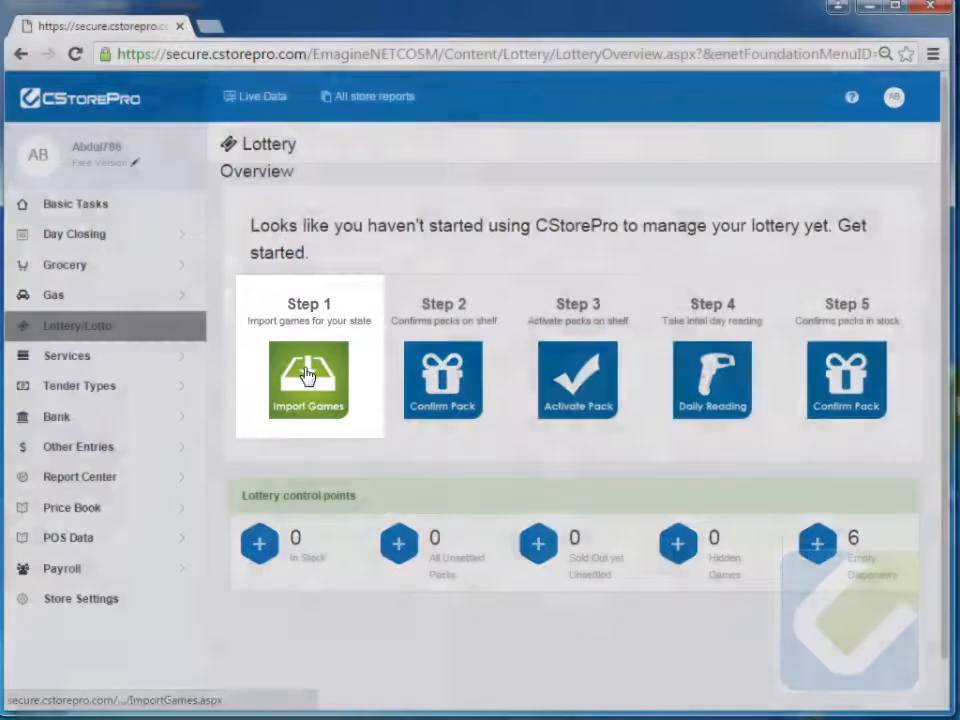
{"action": "left_click", "coordinate": [307, 376]}
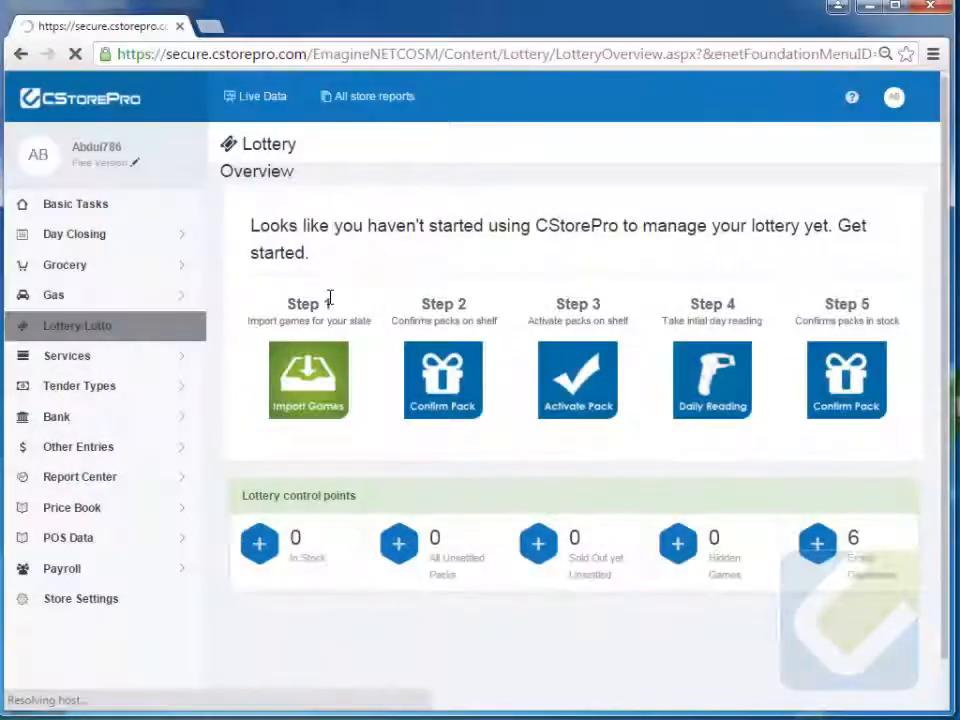
Choose TX as the game state and list the lottery games available for import.
{"action": "left_click", "coordinate": [279, 279]}
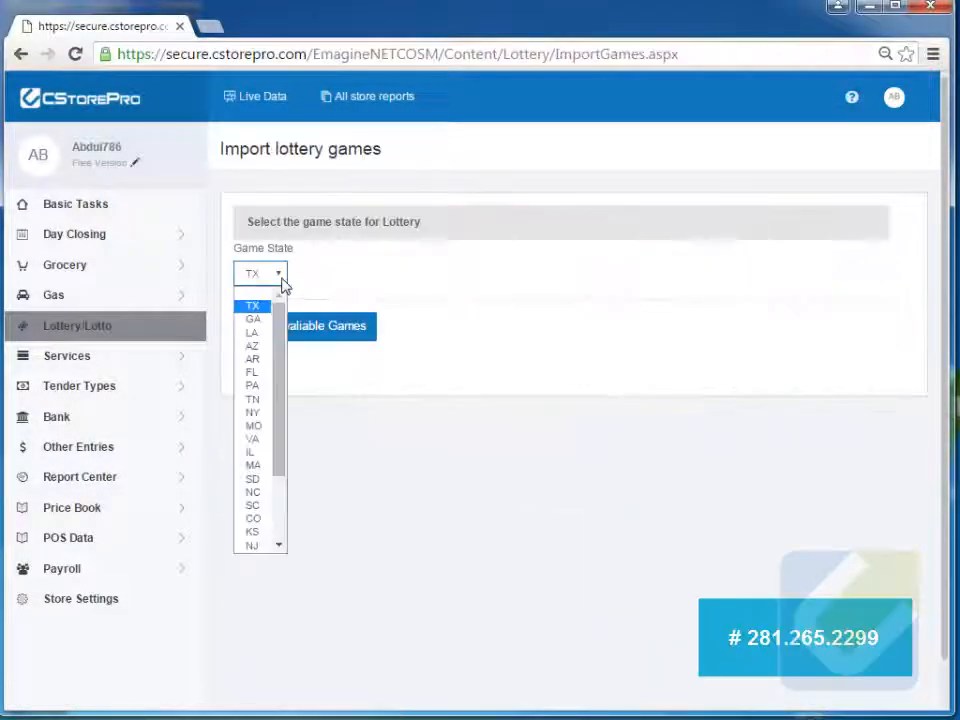
{"action": "left_click_drag", "start_coordinate": [281, 331], "coordinate": [284, 414]}
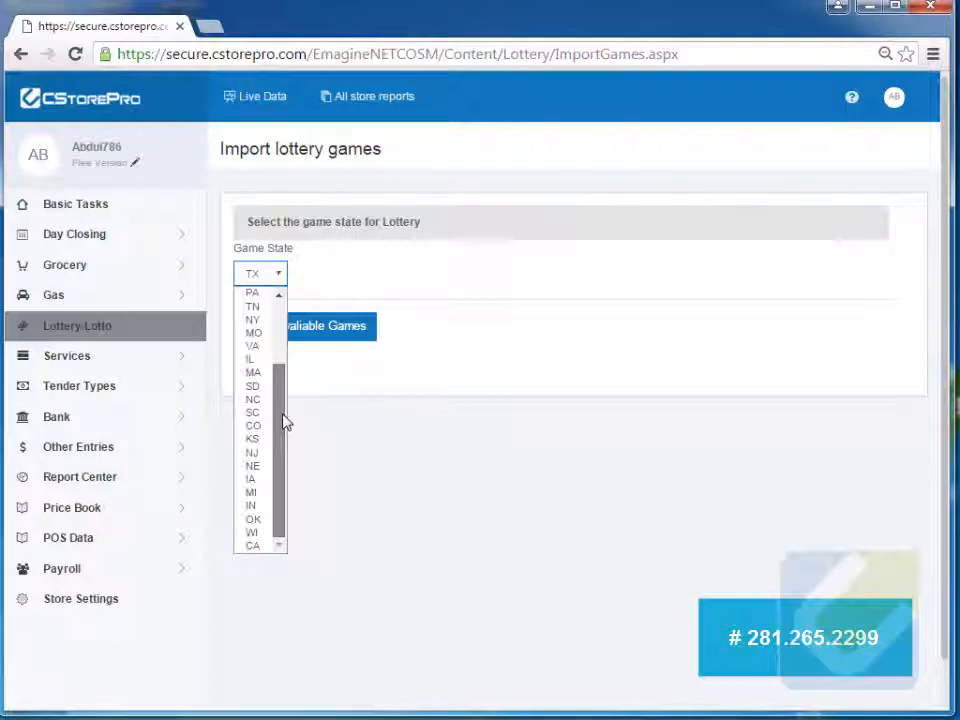
{"action": "left_click_drag", "start_coordinate": [290, 404], "coordinate": [280, 340]}
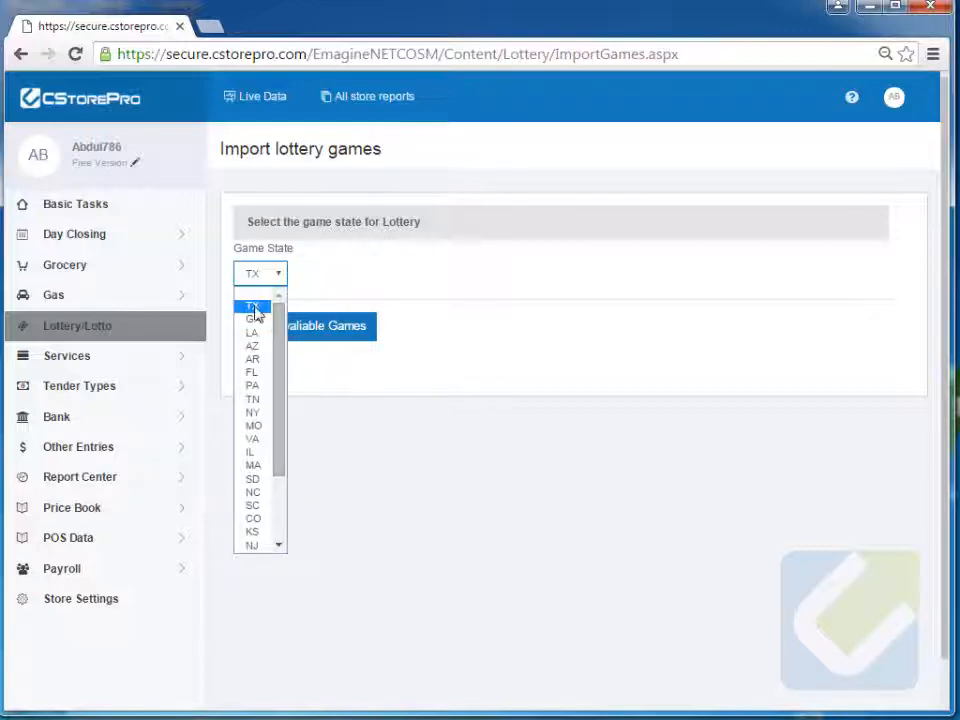
{"action": "left_click", "coordinate": [252, 305]}
{"action": "left_click", "coordinate": [349, 327]}
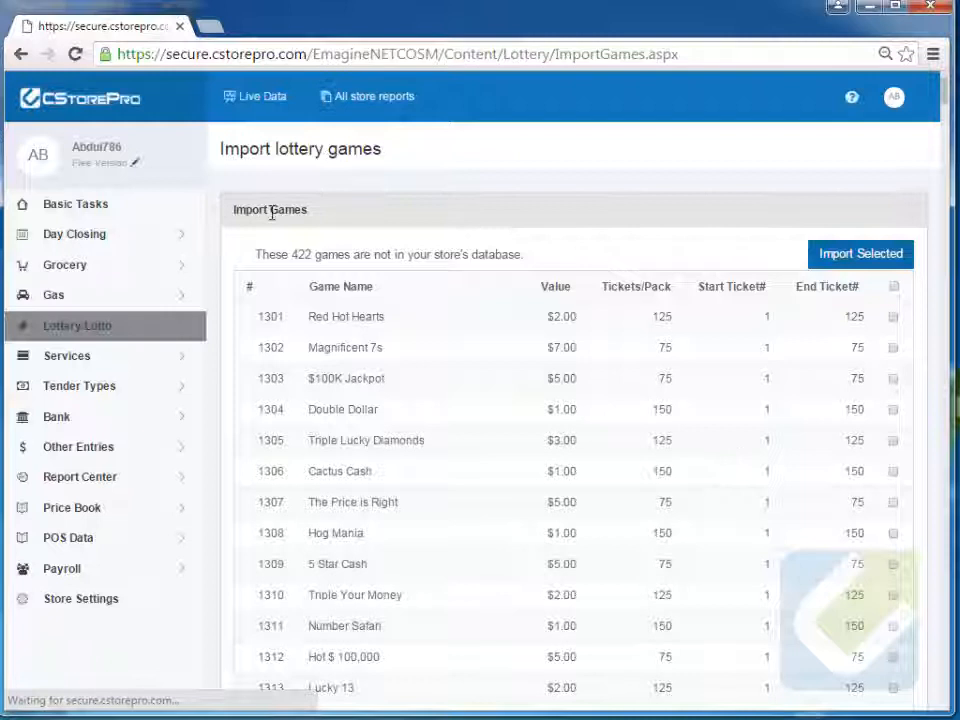
Select and import all listed games, repeating for each remaining batch until none are left to import.
{"action": "left_click_drag", "start_coordinate": [288, 254], "coordinate": [305, 254]}
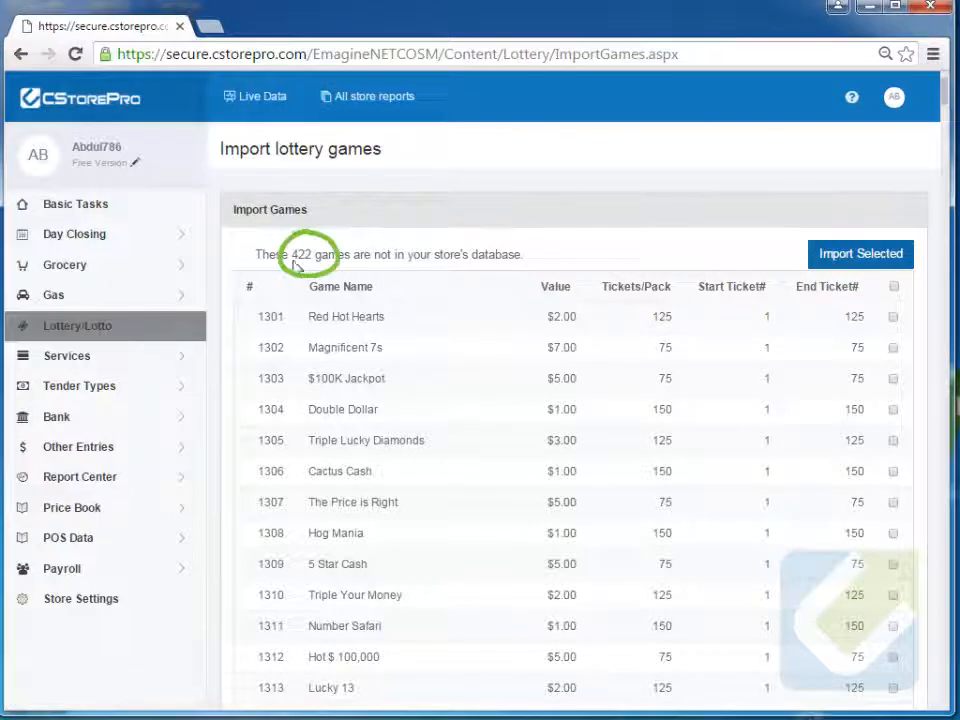
{"action": "left_click", "coordinate": [894, 288]}
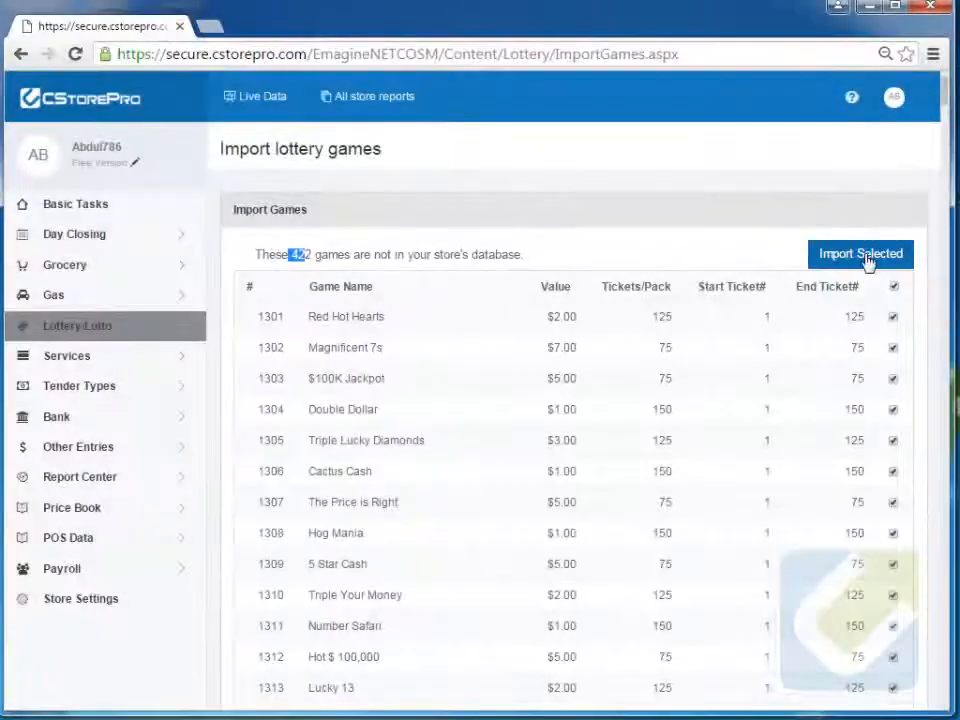
{"action": "left_click", "coordinate": [862, 256]}
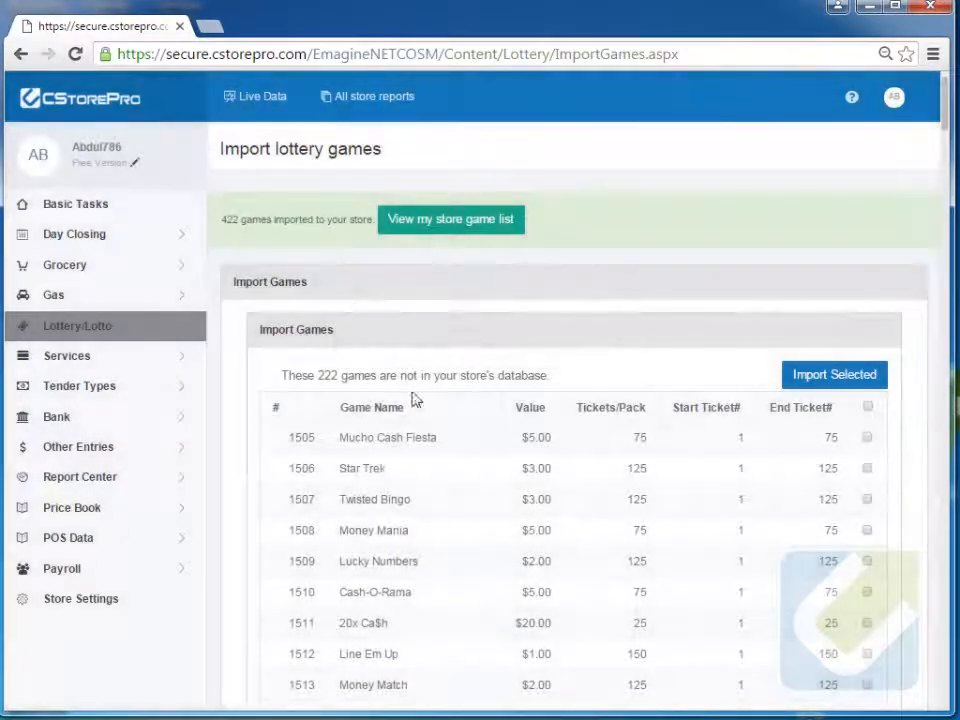
{"action": "left_click", "coordinate": [867, 404]}
{"action": "left_click", "coordinate": [866, 382]}
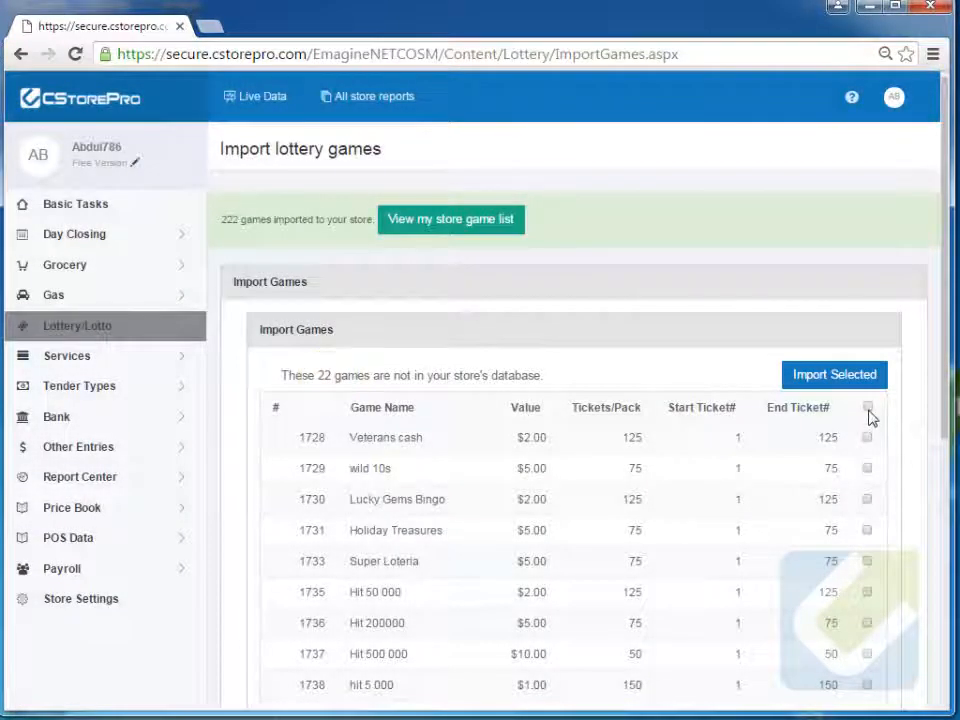
{"action": "left_click", "coordinate": [867, 406]}
{"action": "left_click", "coordinate": [857, 379]}
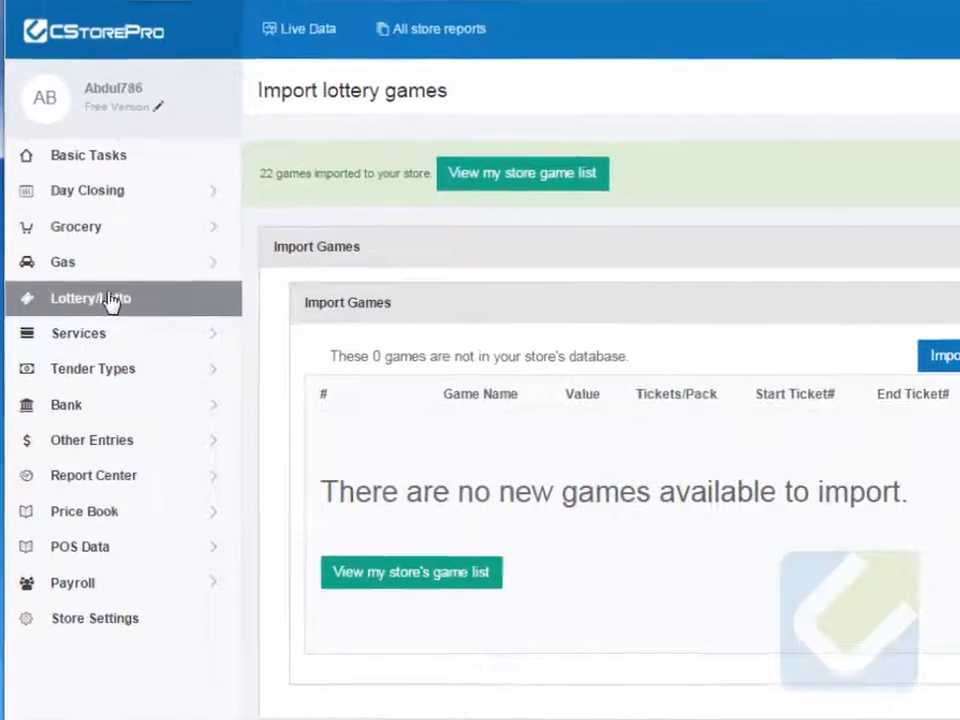
Return to the lottery dashboard, start Step 2, confirming packs on the shelf, and set the delivery date to 02/14/2016.
{"action": "left_click", "coordinate": [110, 300]}
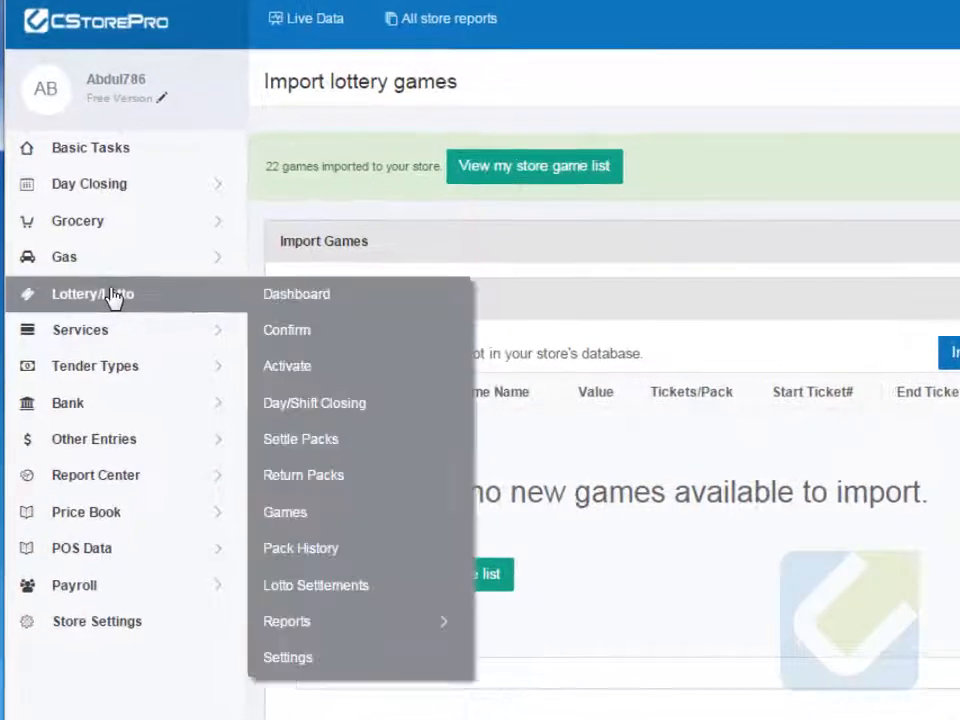
{"action": "left_click", "coordinate": [338, 299]}
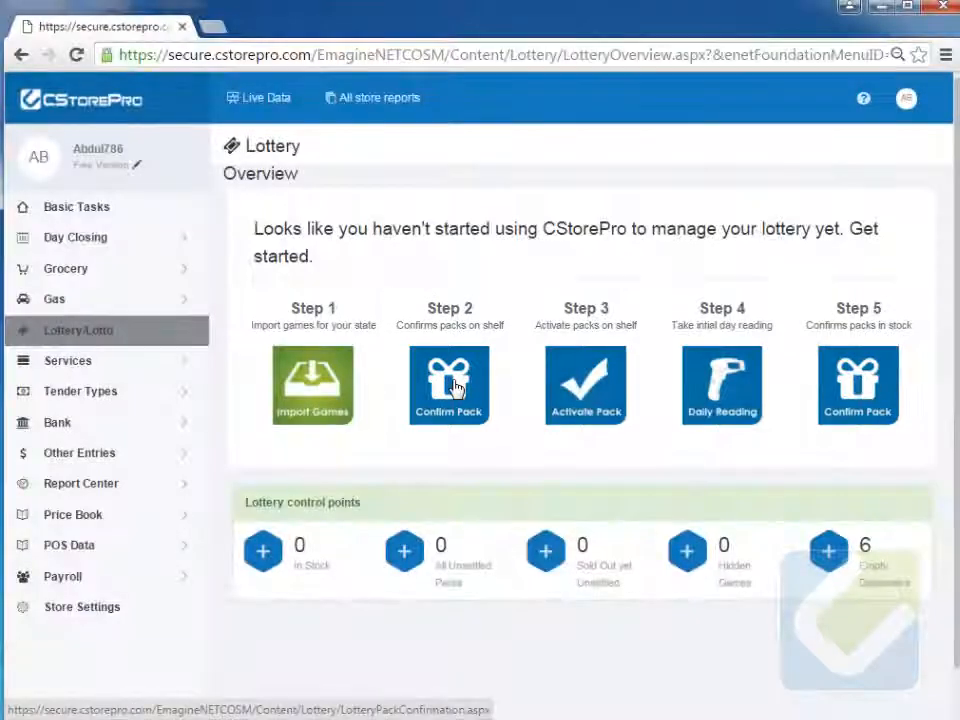
{"action": "left_click", "coordinate": [452, 386]}
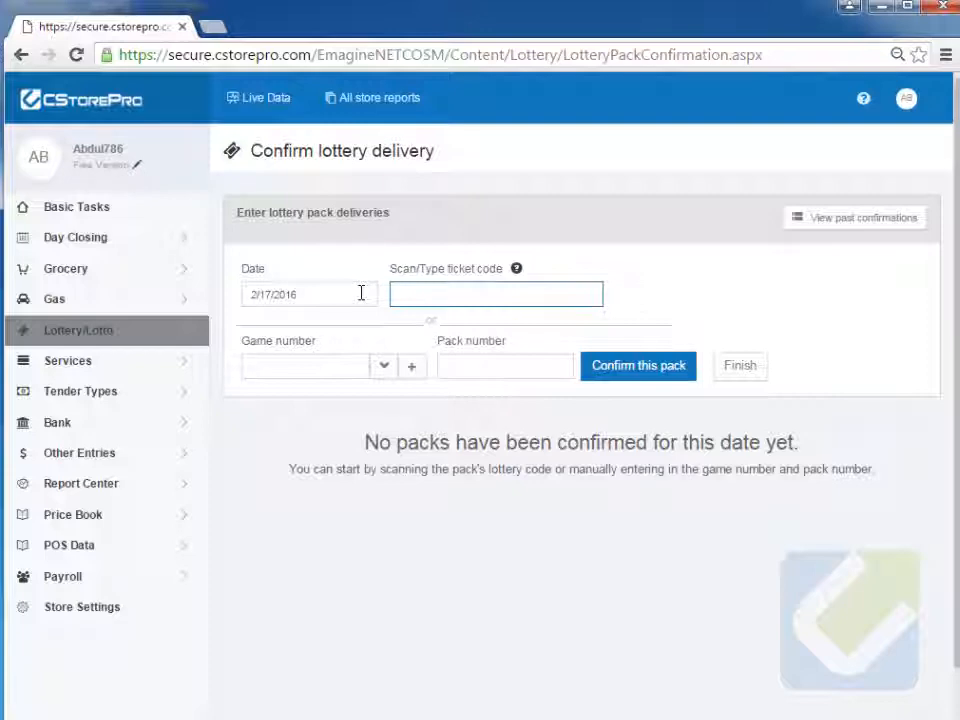
{"action": "left_click", "coordinate": [361, 292]}
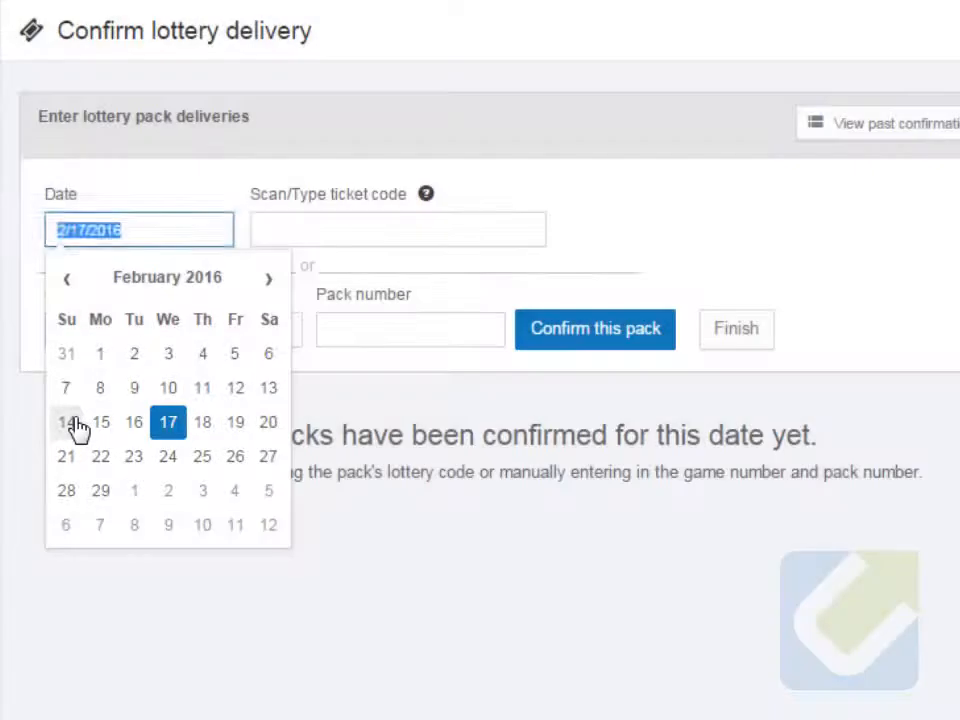
{"action": "left_click", "coordinate": [77, 428]}
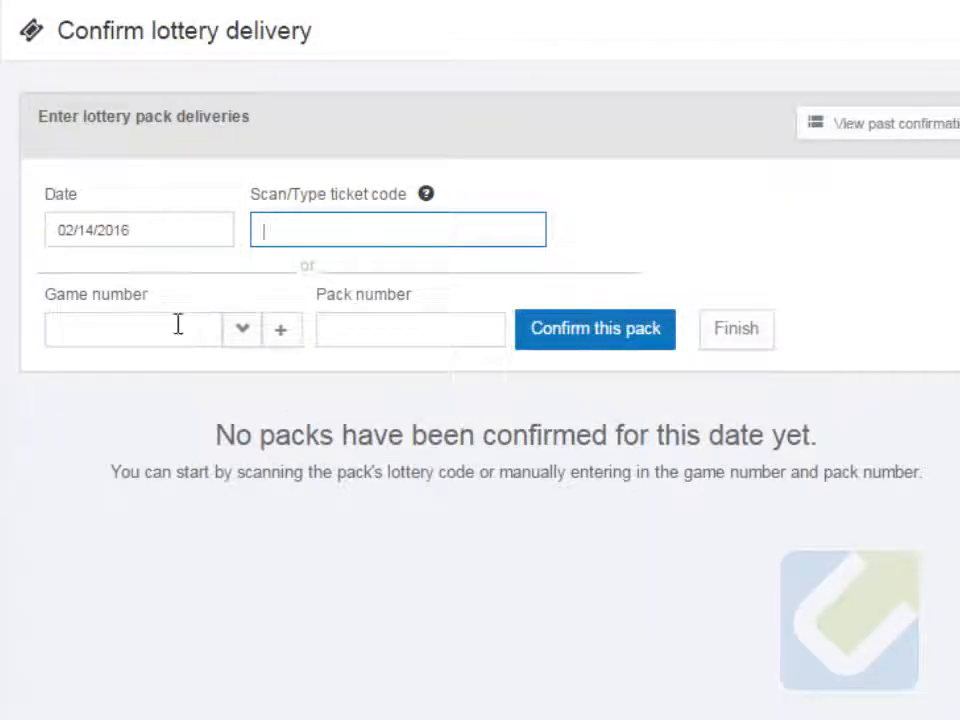
Confirm delivery of game 1305 - Triple Lucky Diamonds with pack number 010101.
{"action": "left_click", "coordinate": [249, 334]}
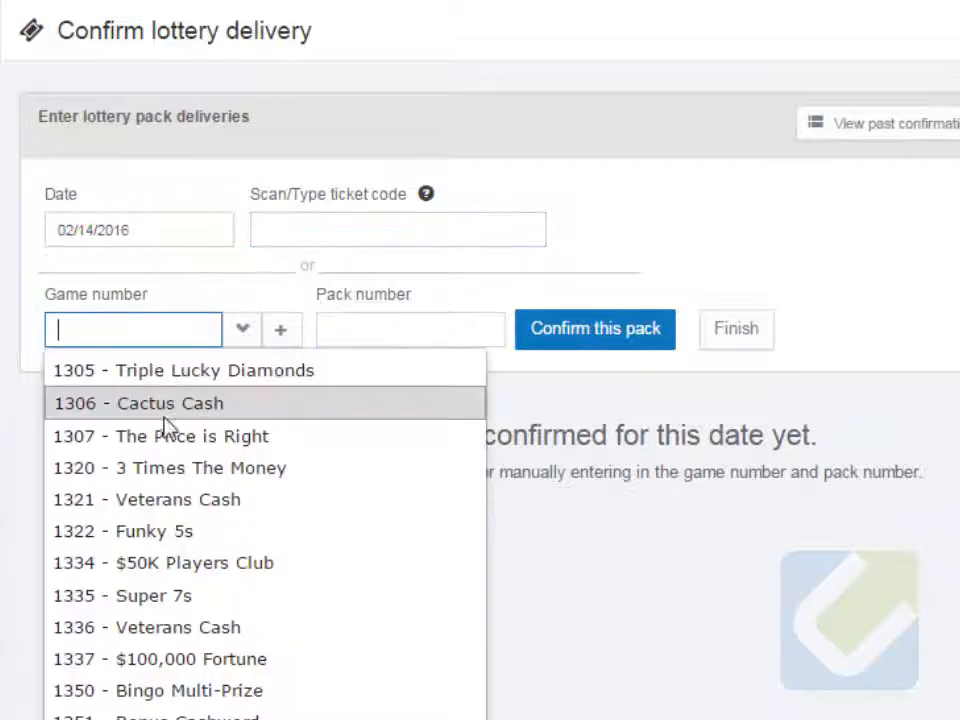
{"action": "left_click", "coordinate": [185, 372]}
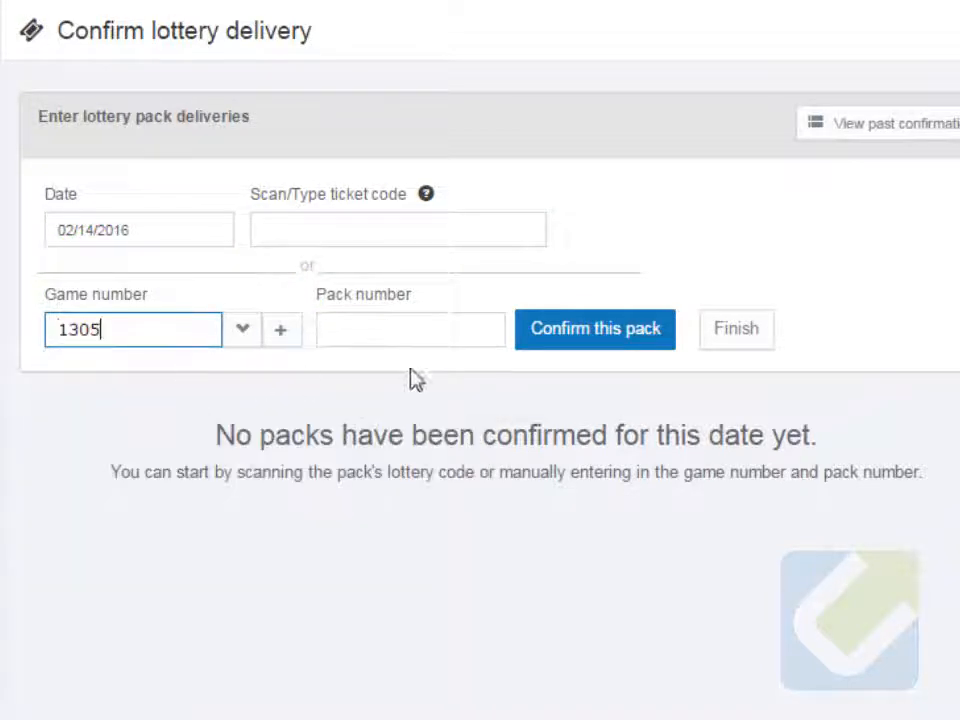
{"action": "left_click", "coordinate": [425, 337]}
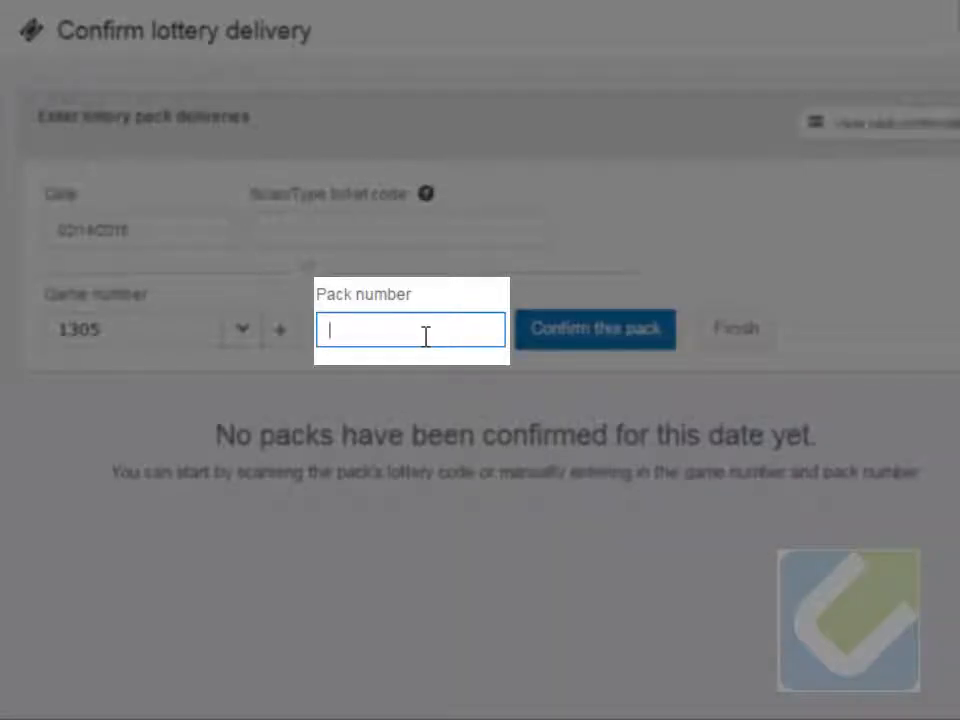
{"action": "type", "text": "010101"}
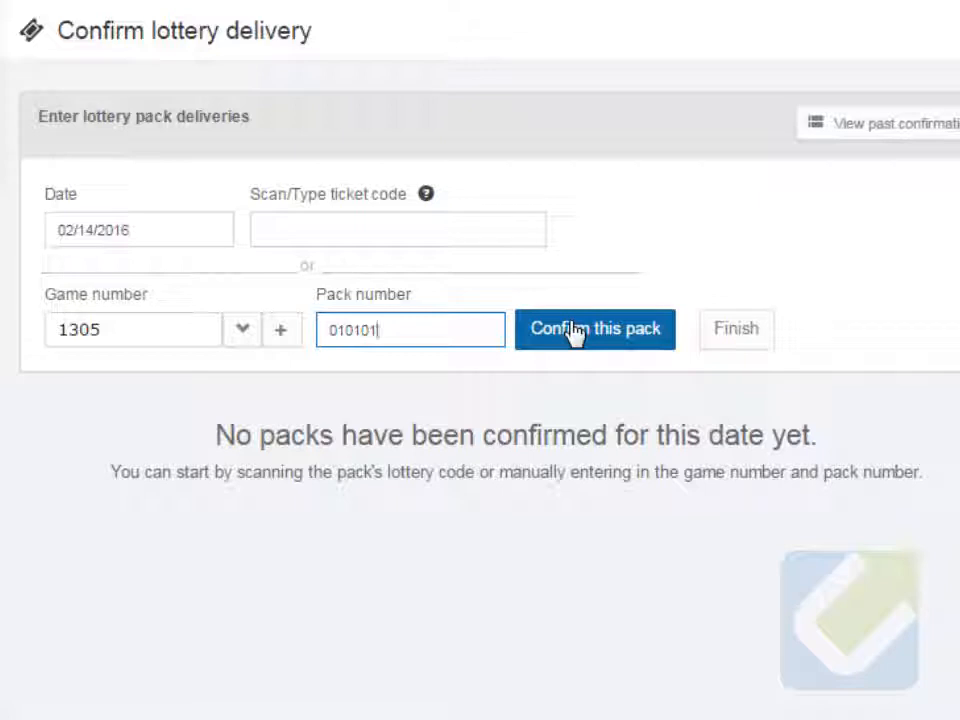
{"action": "left_click", "coordinate": [575, 333]}
Try to confirm another pack of game 1305 using the same pack number 010101.
{"action": "left_click", "coordinate": [241, 330]}
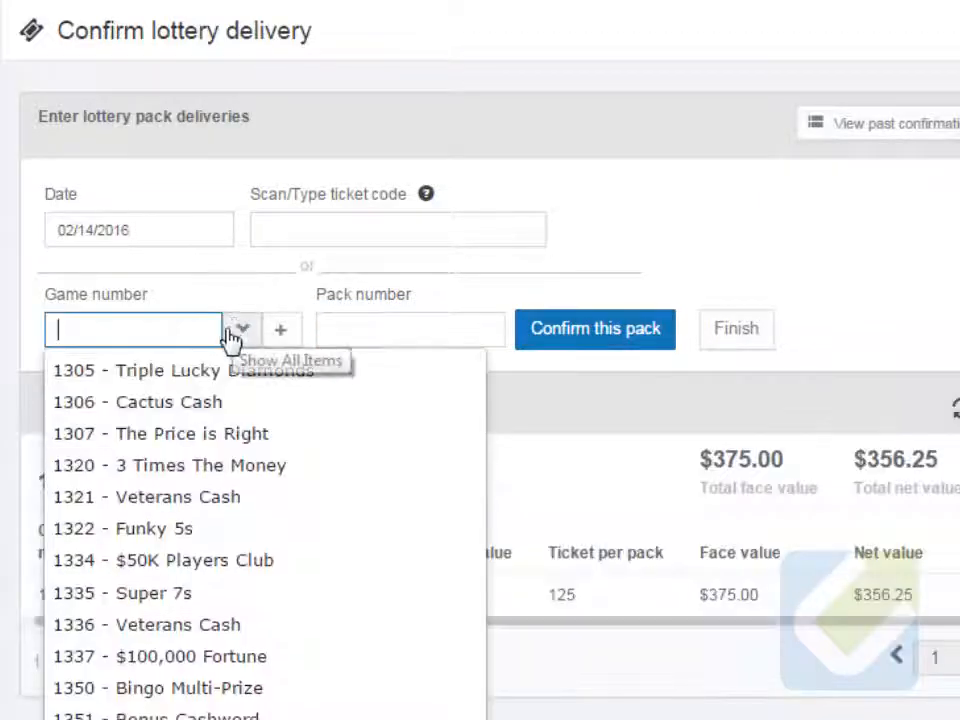
{"action": "left_click", "coordinate": [197, 371]}
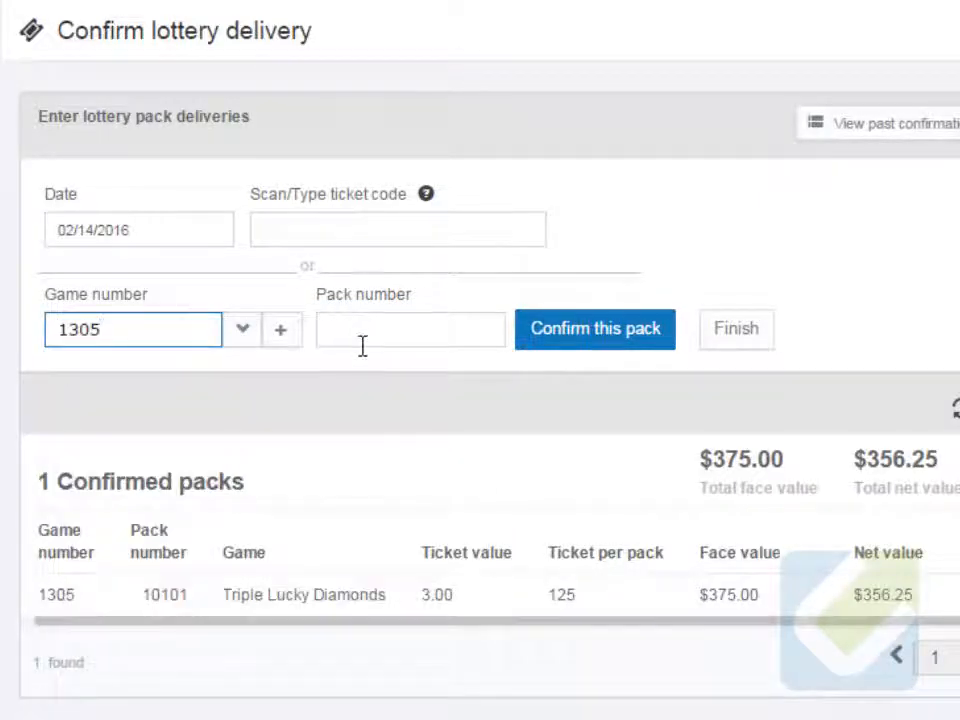
{"action": "left_click", "coordinate": [362, 345]}
{"action": "type", "text": "010101"}
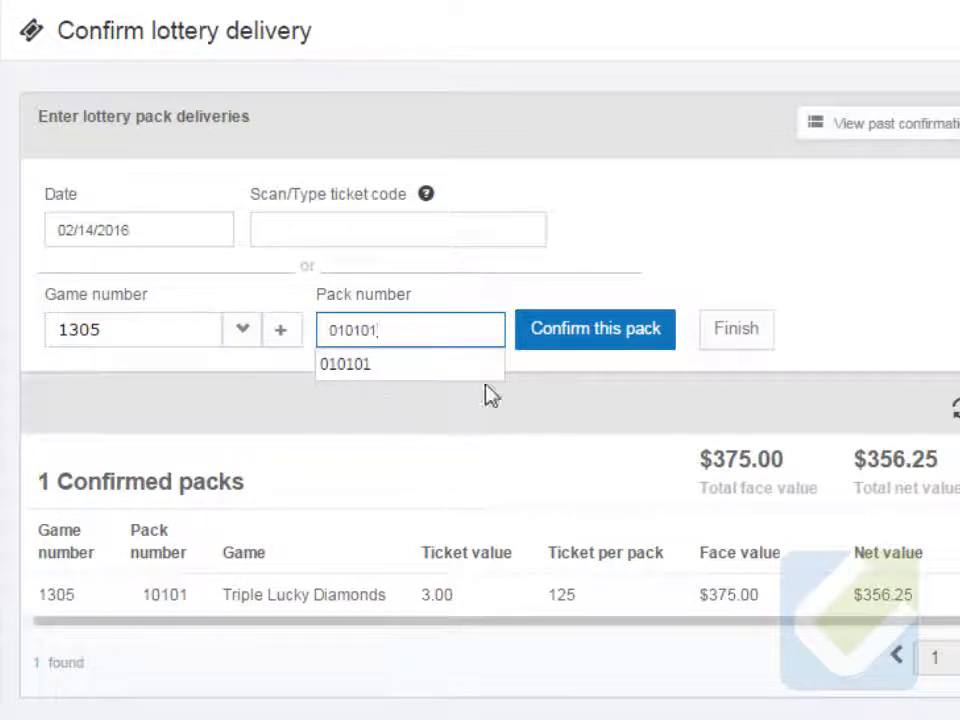
{"action": "left_click", "coordinate": [613, 338]}
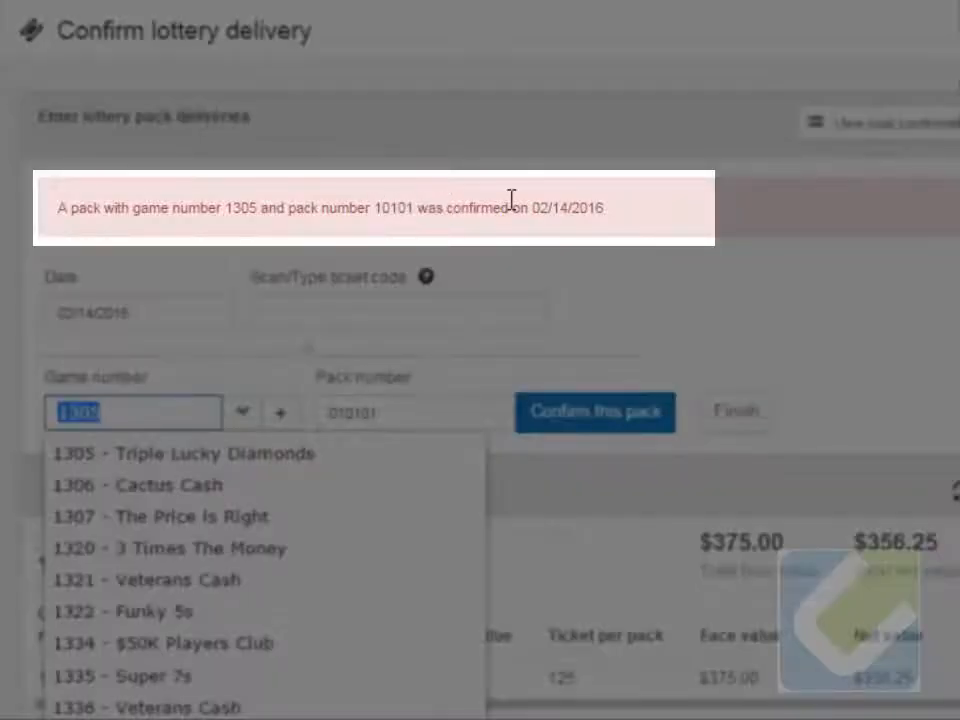
Change the pack number to 010102 for game 1305 and confirm the pack.
{"action": "left_click", "coordinate": [452, 417]}
{"action": "left_click", "coordinate": [453, 417]}
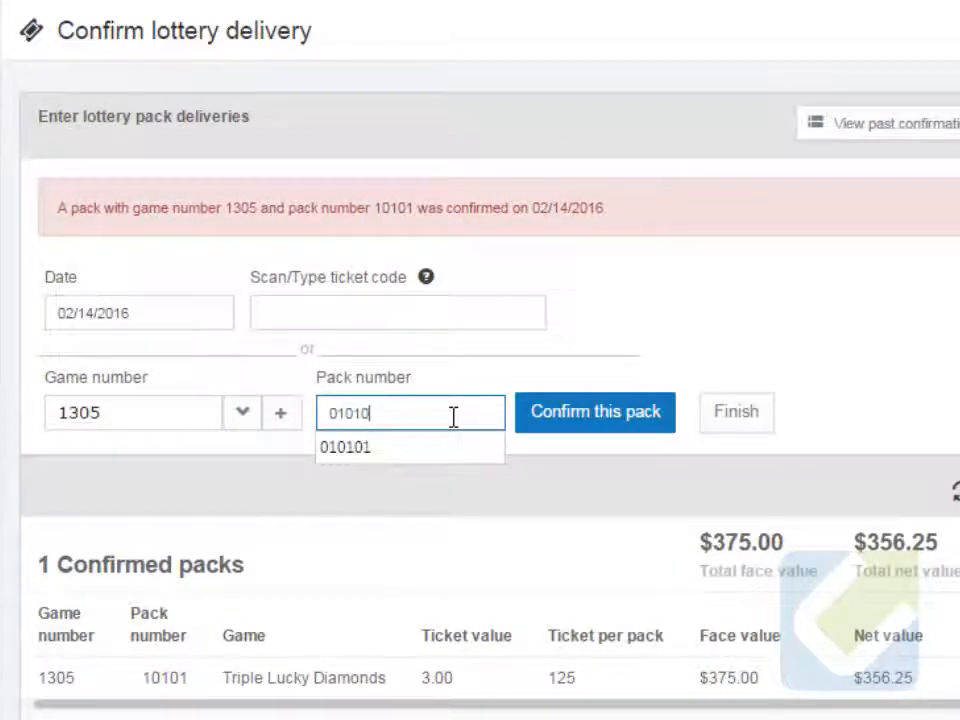
{"action": "type", "text": "2"}
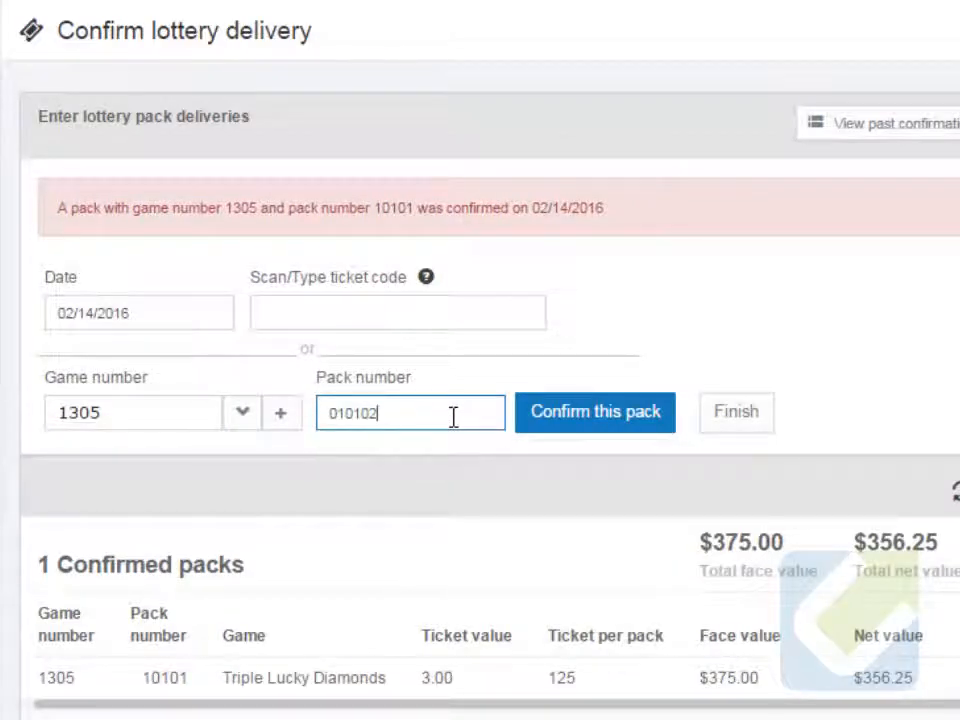
{"action": "left_click", "coordinate": [630, 437]}
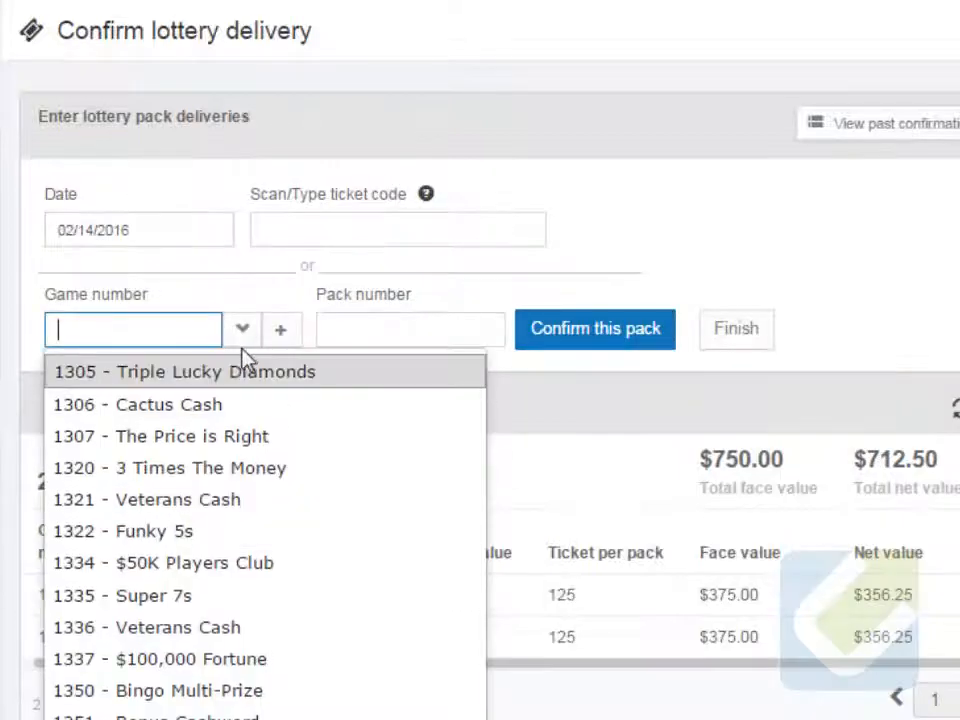
Confirm delivery of game 1306 - Cactus Cash with pack number 010101.
{"action": "left_click", "coordinate": [210, 401]}
{"action": "left_click", "coordinate": [418, 324]}
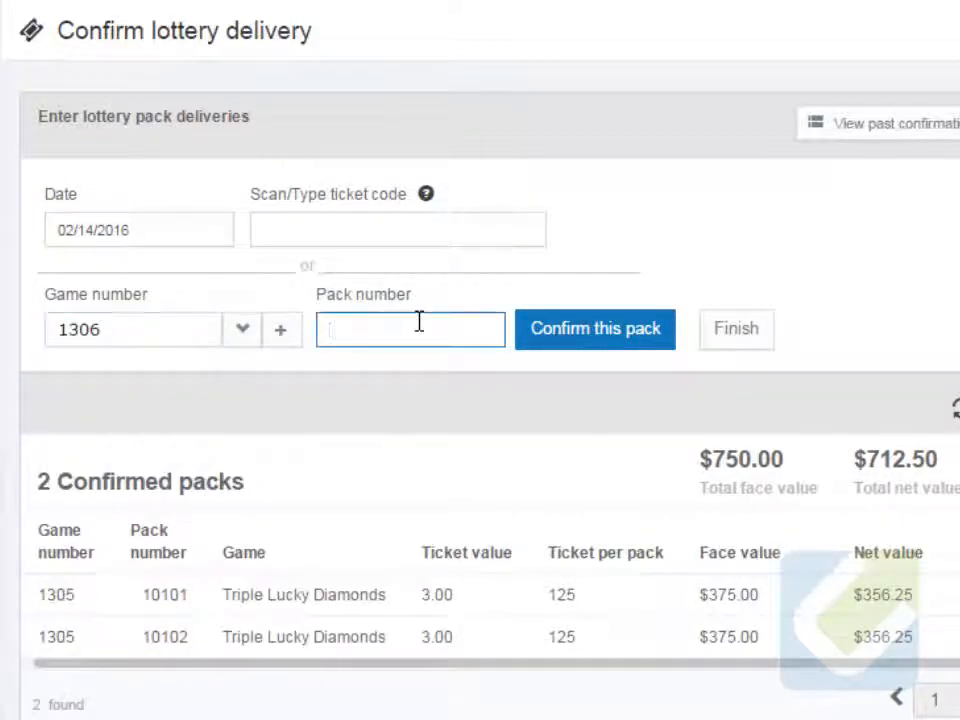
{"action": "type", "text": "010101"}
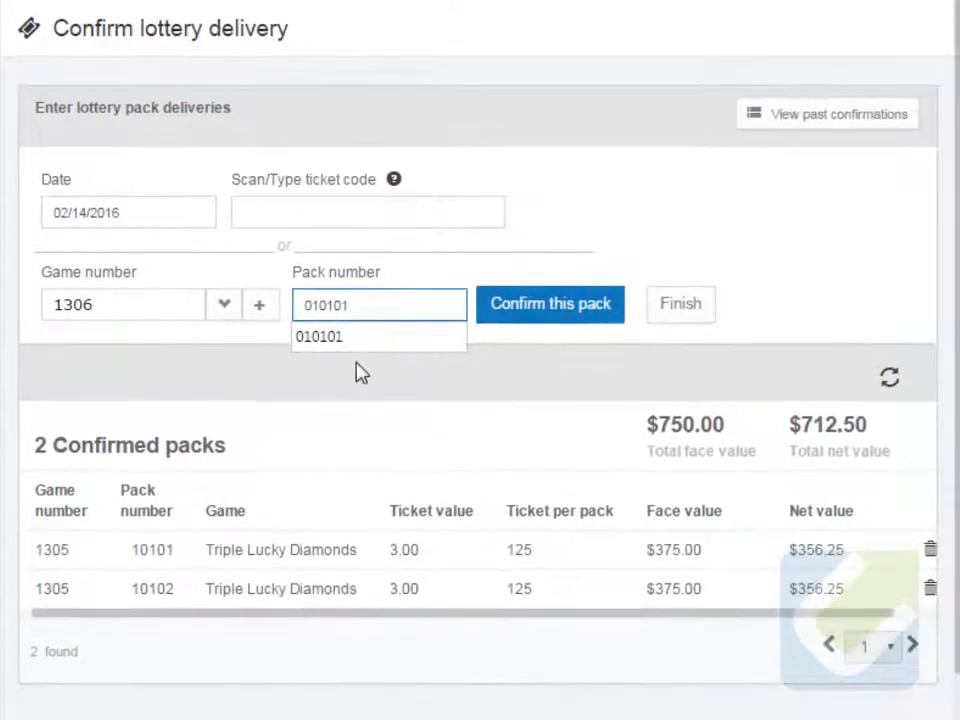
{"action": "left_click", "coordinate": [501, 315]}
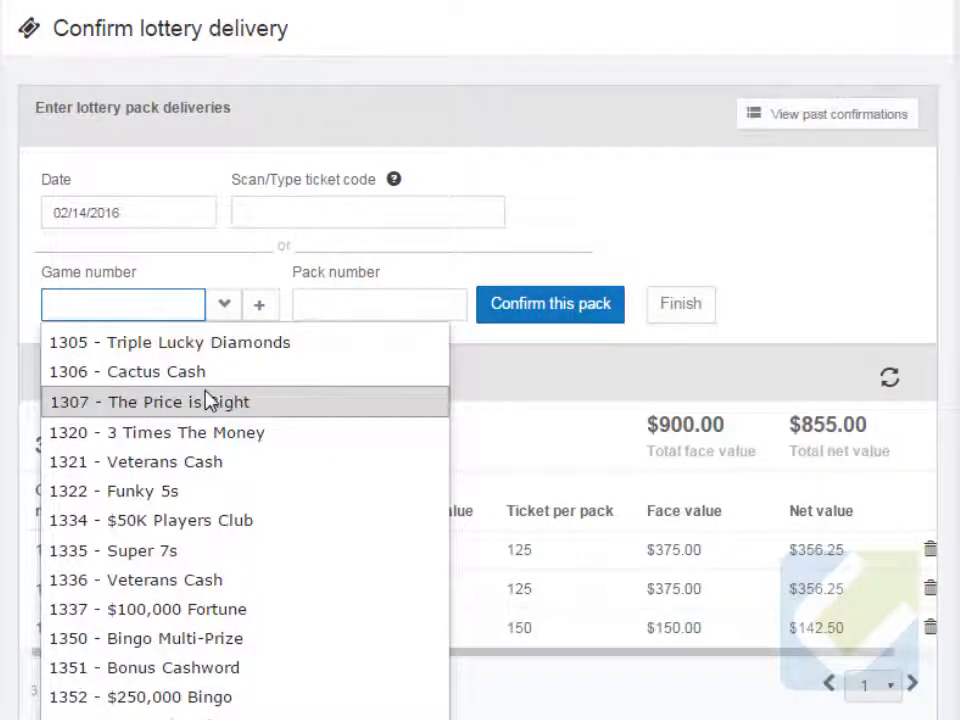
Confirm delivery of game 1307 - The Price is Right with pack number 010101.
{"action": "left_click", "coordinate": [208, 400]}
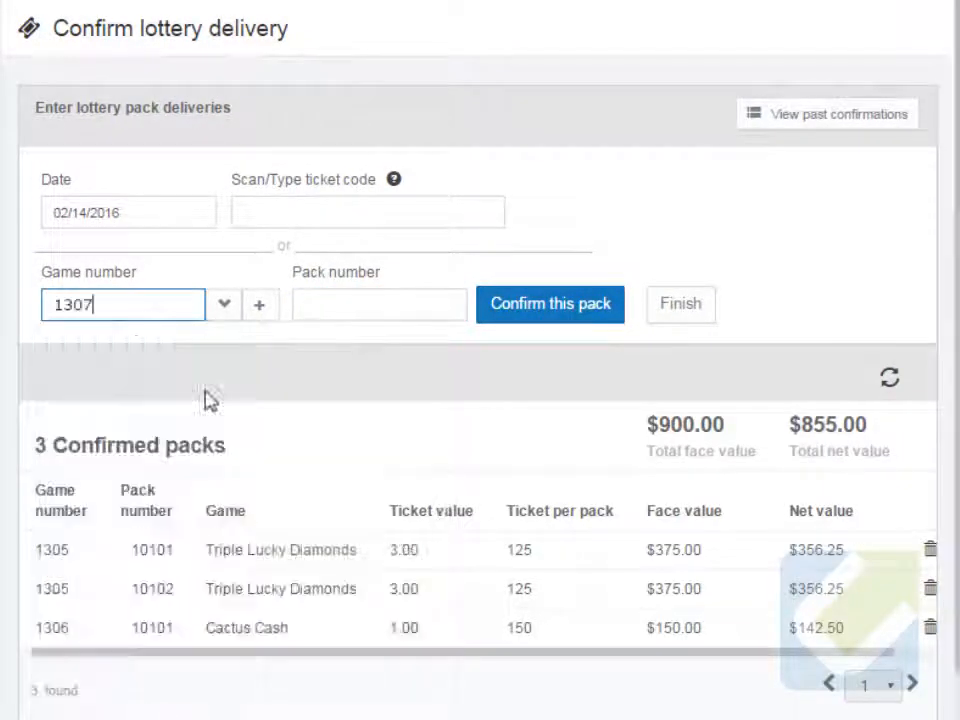
{"action": "left_click", "coordinate": [369, 317]}
{"action": "type", "text": "010101"}
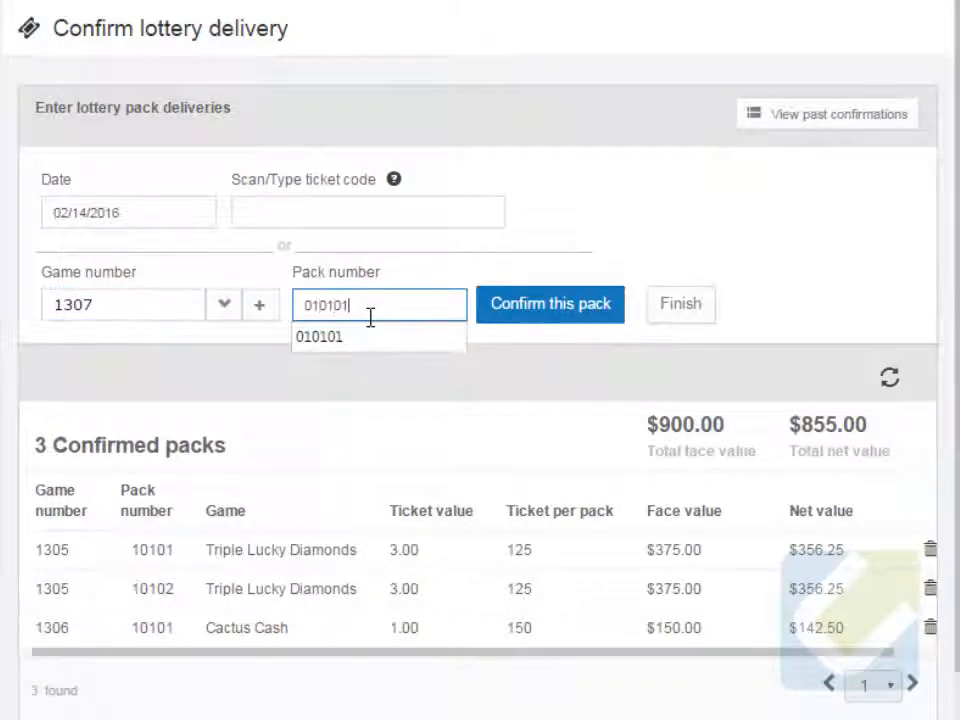
{"action": "left_click", "coordinate": [604, 309]}
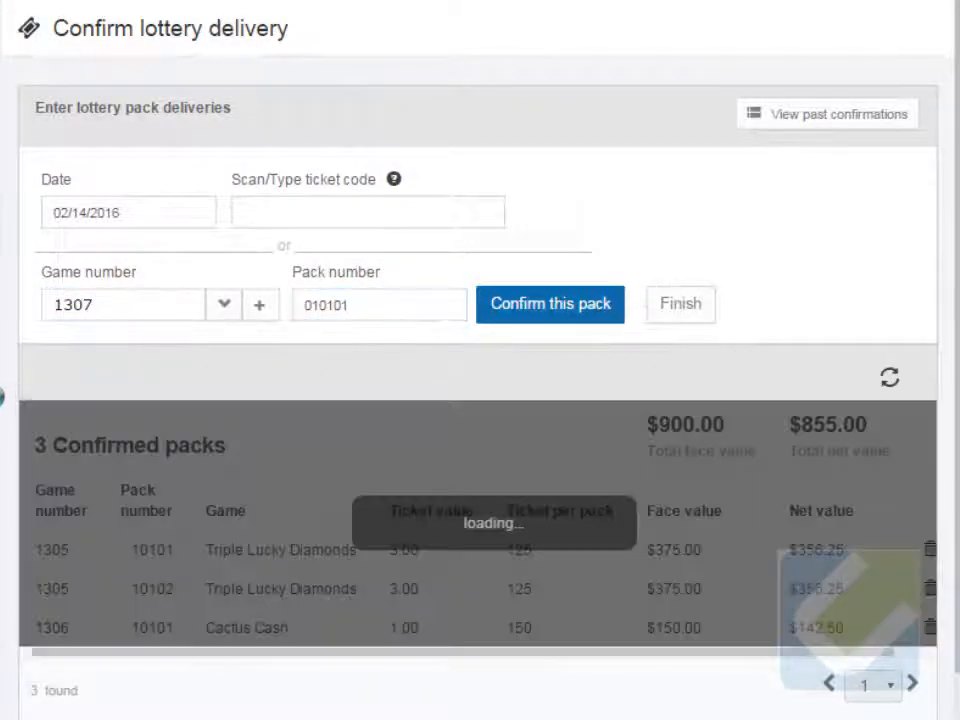
Confirm delivery of game 1320 - 3 Times The Money with pack number 010101.
{"action": "left_click", "coordinate": [171, 432]}
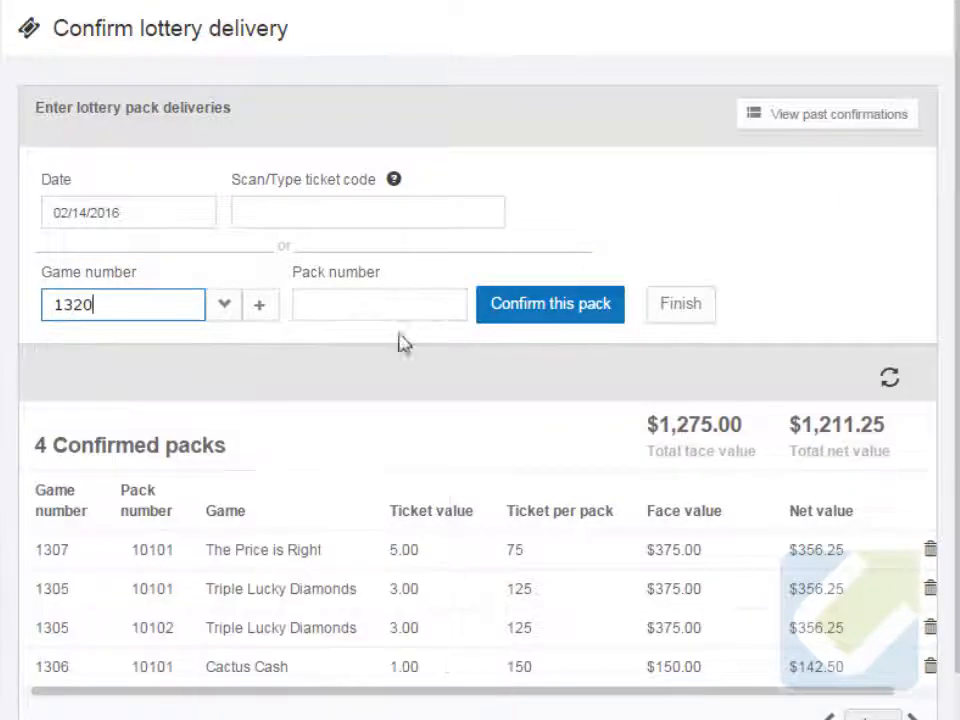
{"action": "left_click", "coordinate": [414, 309]}
{"action": "type", "text": "010101"}
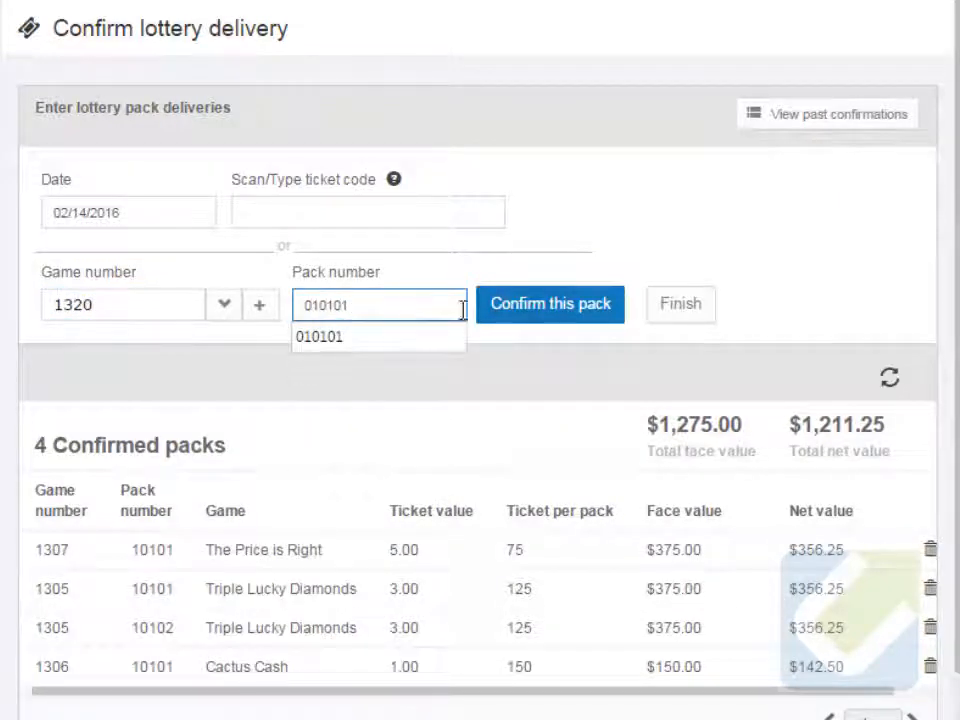
{"action": "left_click", "coordinate": [563, 306]}
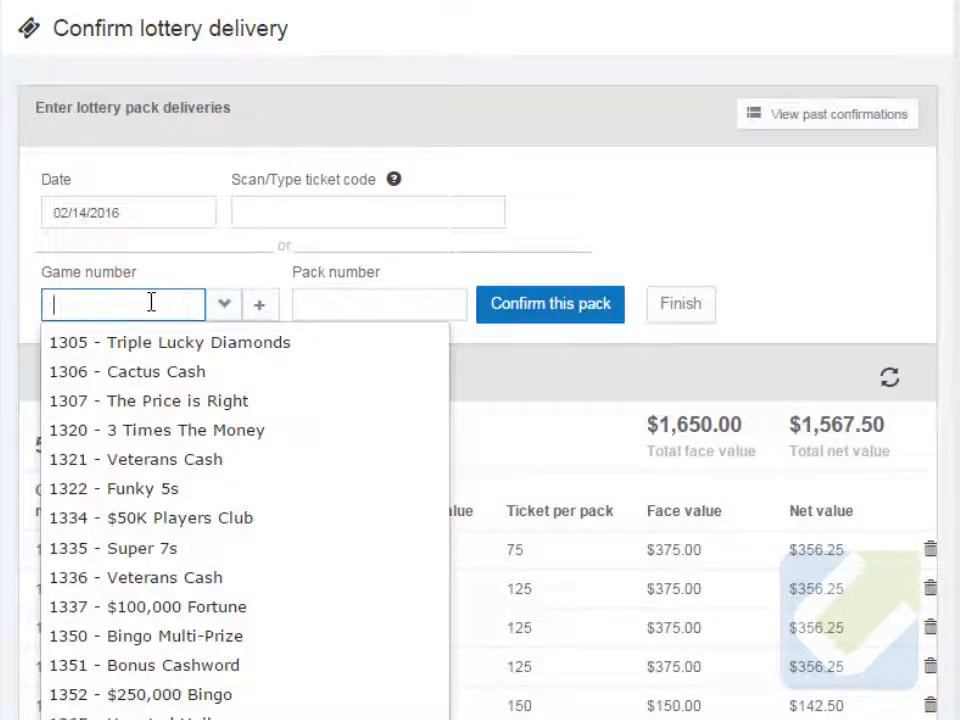
Try to confirm a pack of game 9562 with pack number 101010.
{"action": "type", "text": "9562"}
{"action": "left_click", "coordinate": [328, 299]}
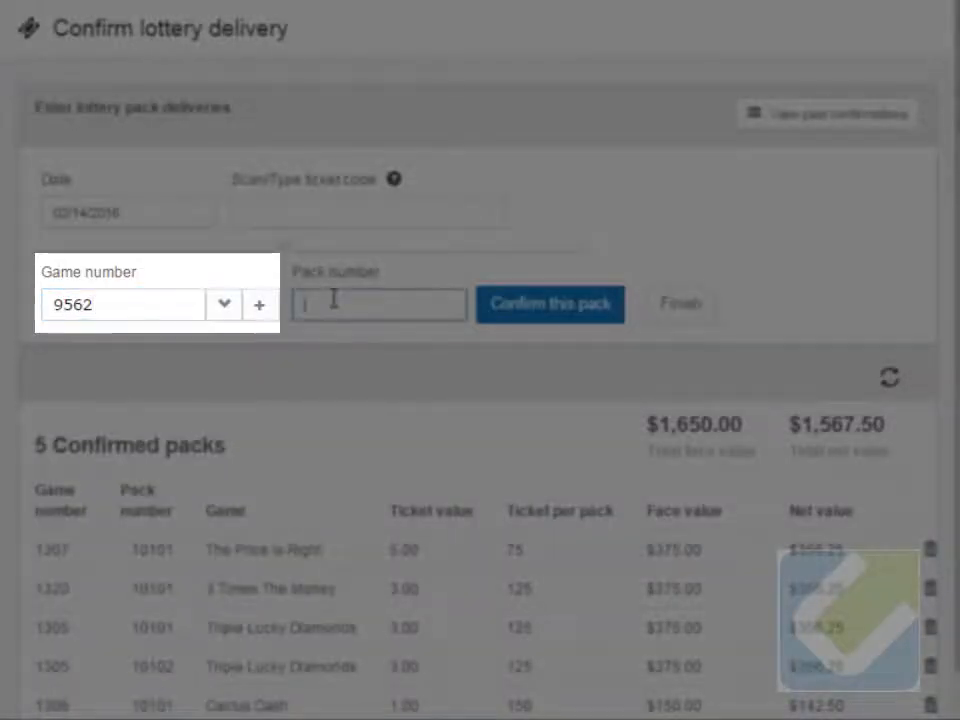
{"action": "type", "text": "10104"}
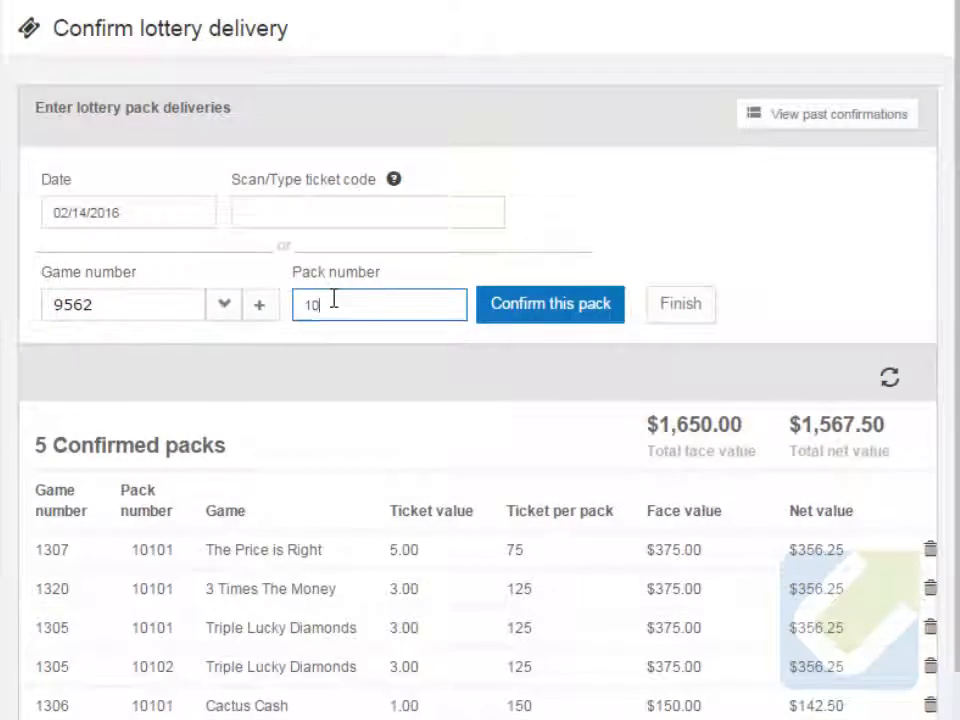
{"action": "left_click", "coordinate": [542, 300]}
{"action": "left_click_drag", "start_coordinate": [90, 190], "coordinate": [291, 188]}
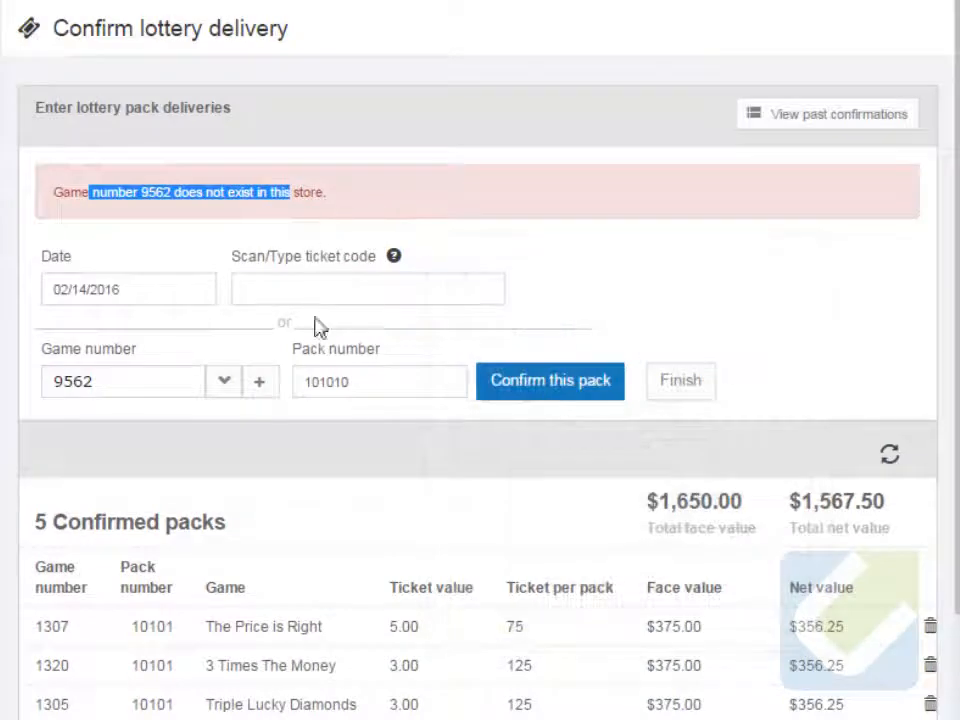
Examine the entry fields for adding a new lottery game manually, then cancel the form without adding one.
{"action": "left_click", "coordinate": [262, 386]}
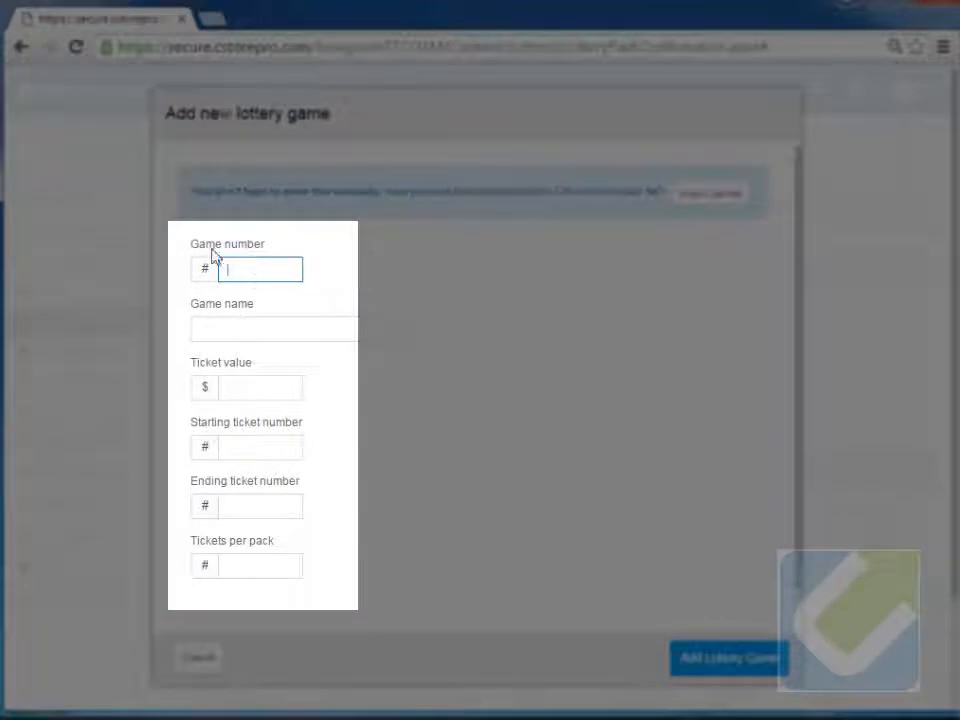
{"action": "left_click", "coordinate": [255, 338]}
{"action": "left_click", "coordinate": [252, 396]}
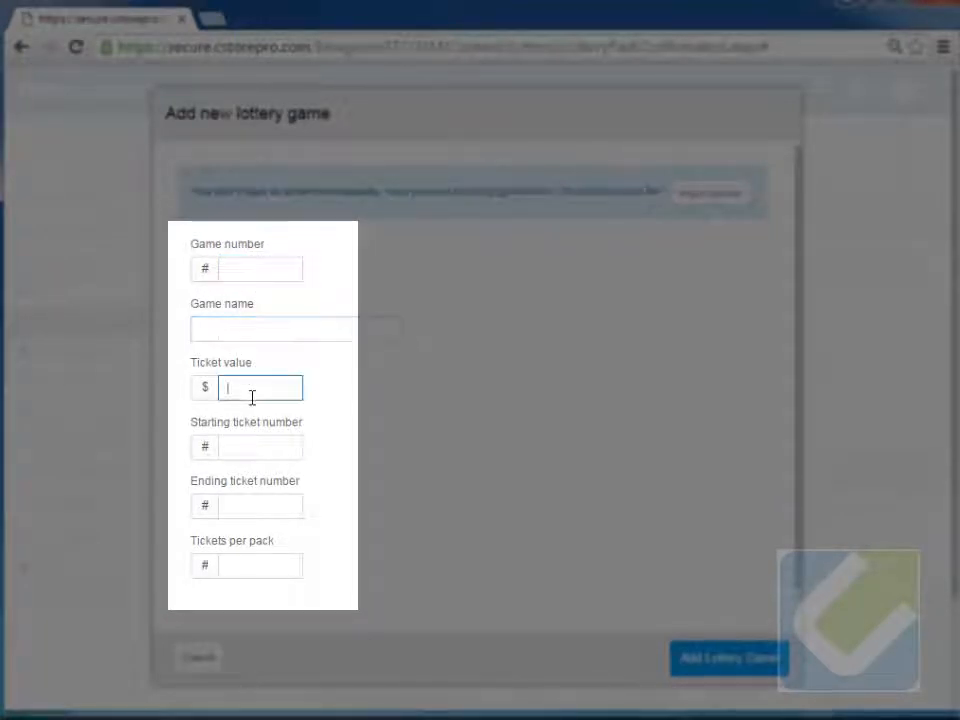
{"action": "left_click", "coordinate": [252, 440]}
{"action": "left_click", "coordinate": [249, 508]}
{"action": "left_click", "coordinate": [259, 586]}
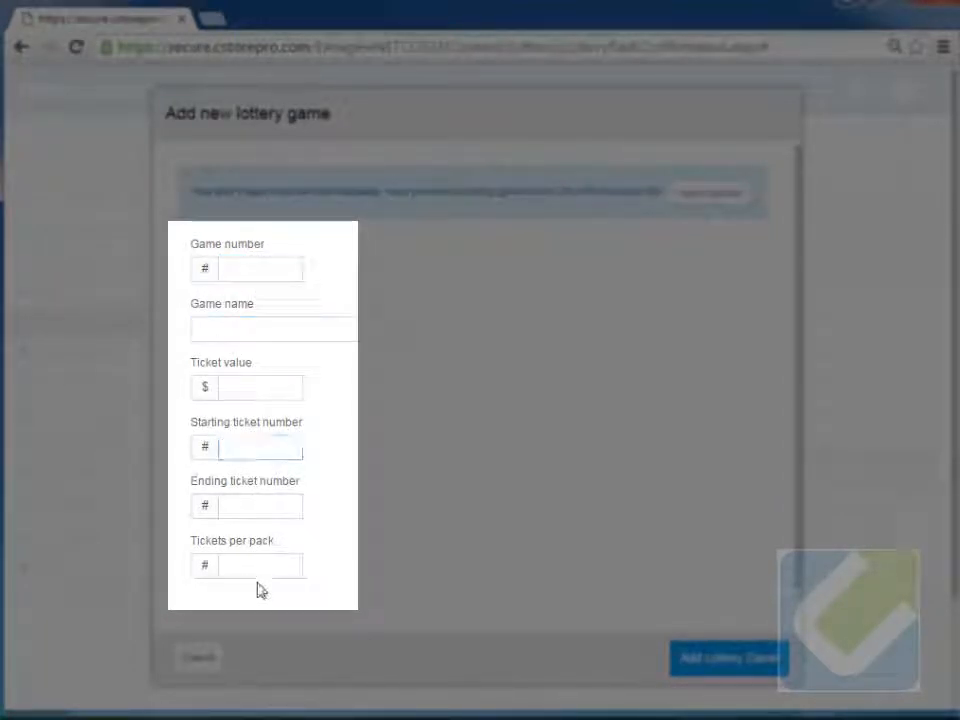
{"action": "left_click", "coordinate": [261, 570]}
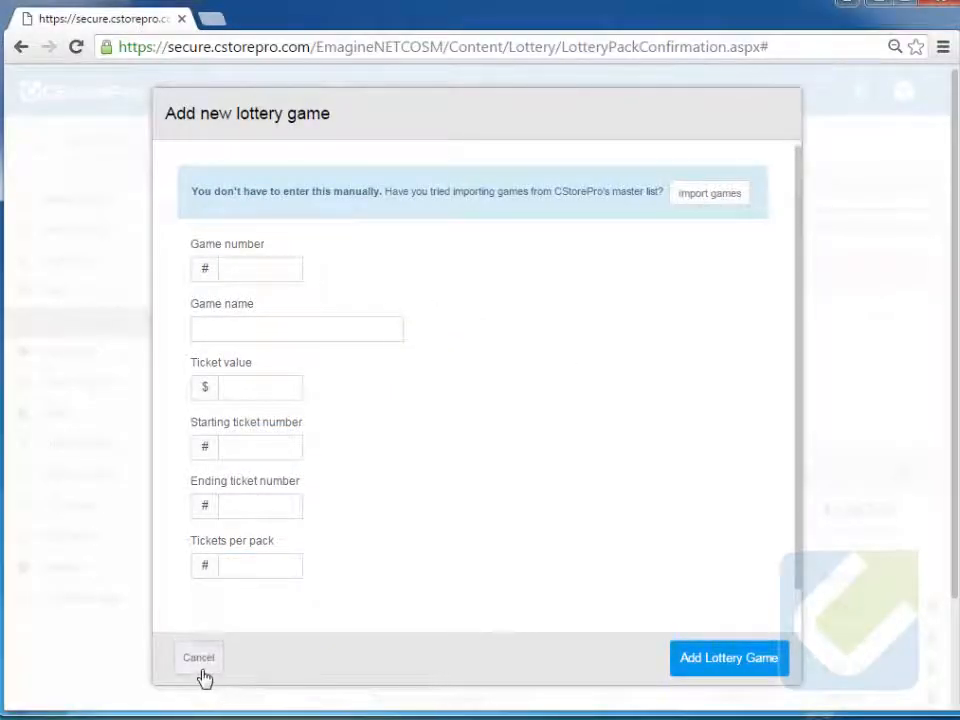
{"action": "left_click", "coordinate": [199, 662]}
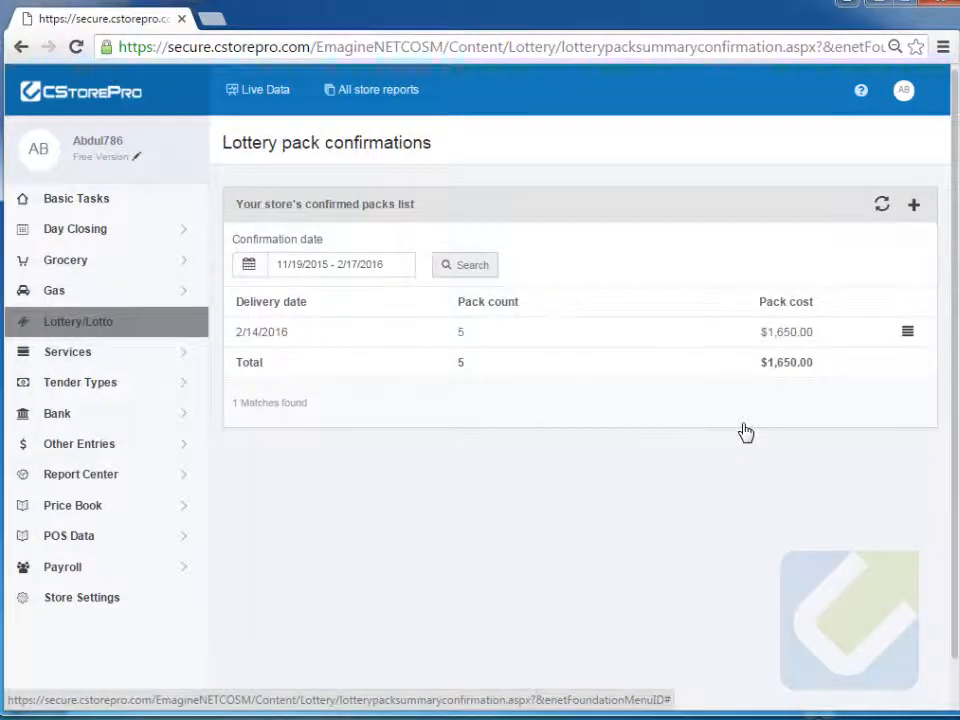
Open pack activation from the lottery dashboard and set the activation date to 02/15/2016.
{"action": "left_click", "coordinate": [130, 328]}
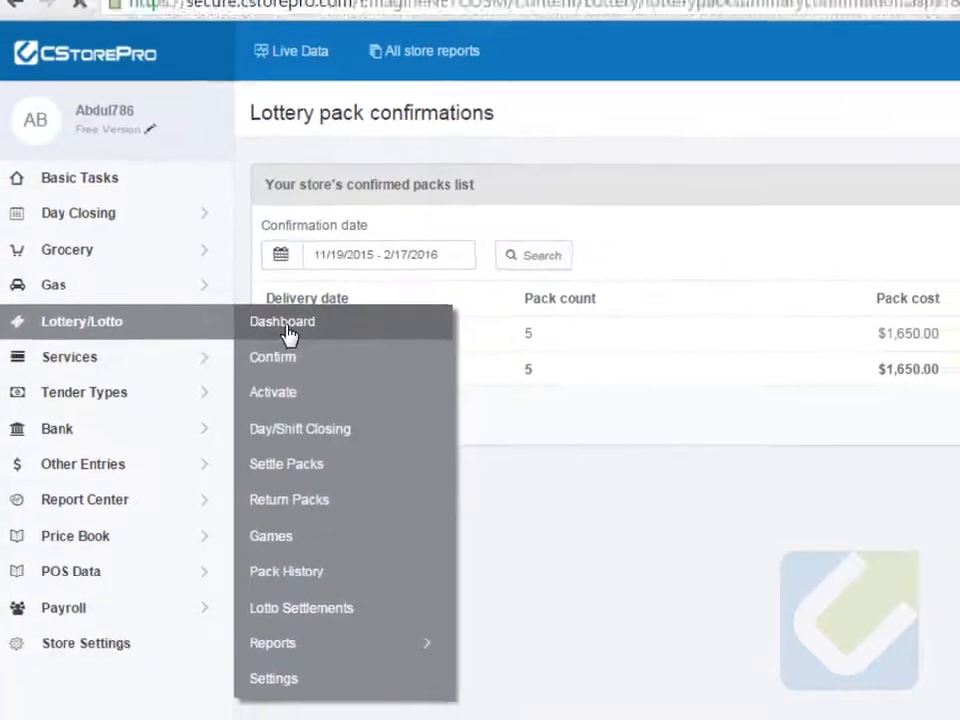
{"action": "left_click", "coordinate": [300, 320]}
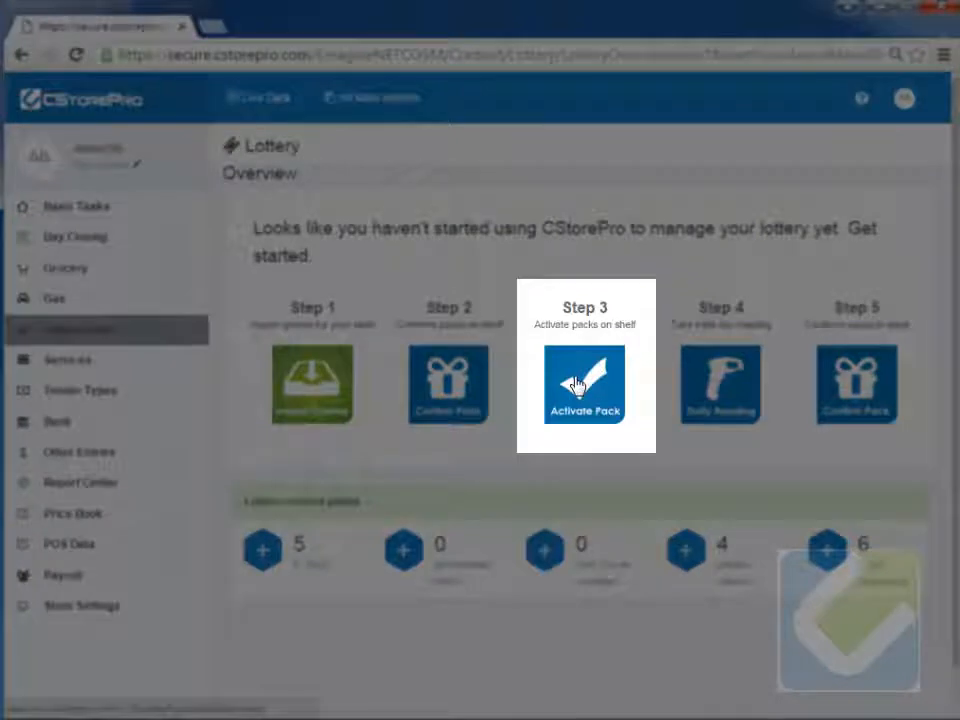
{"action": "left_click", "coordinate": [577, 385]}
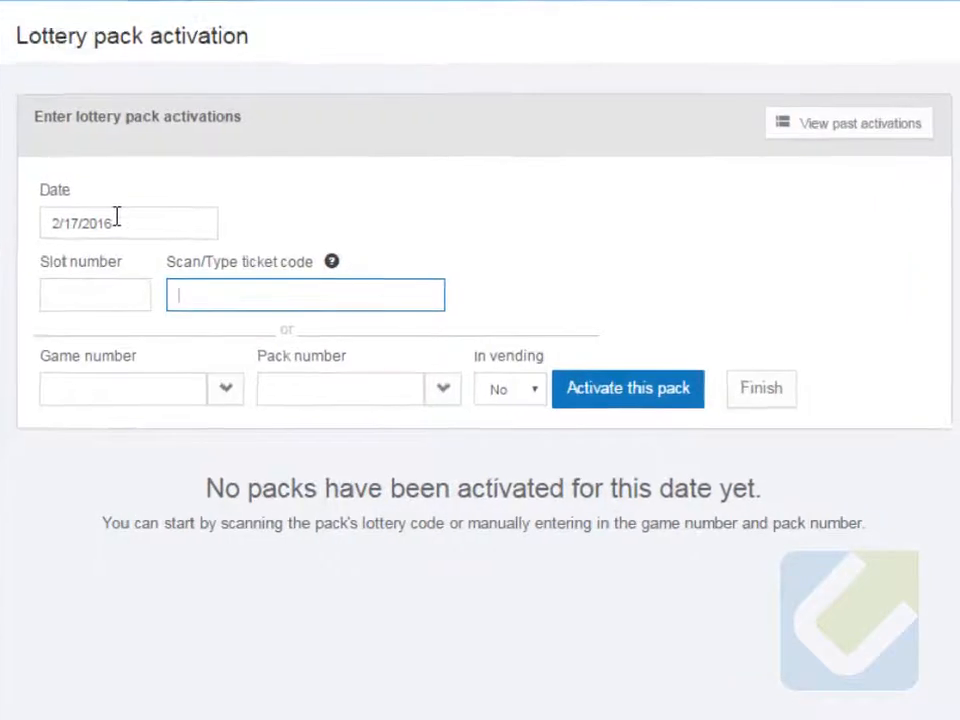
{"action": "double_click", "coordinate": [298, 289]}
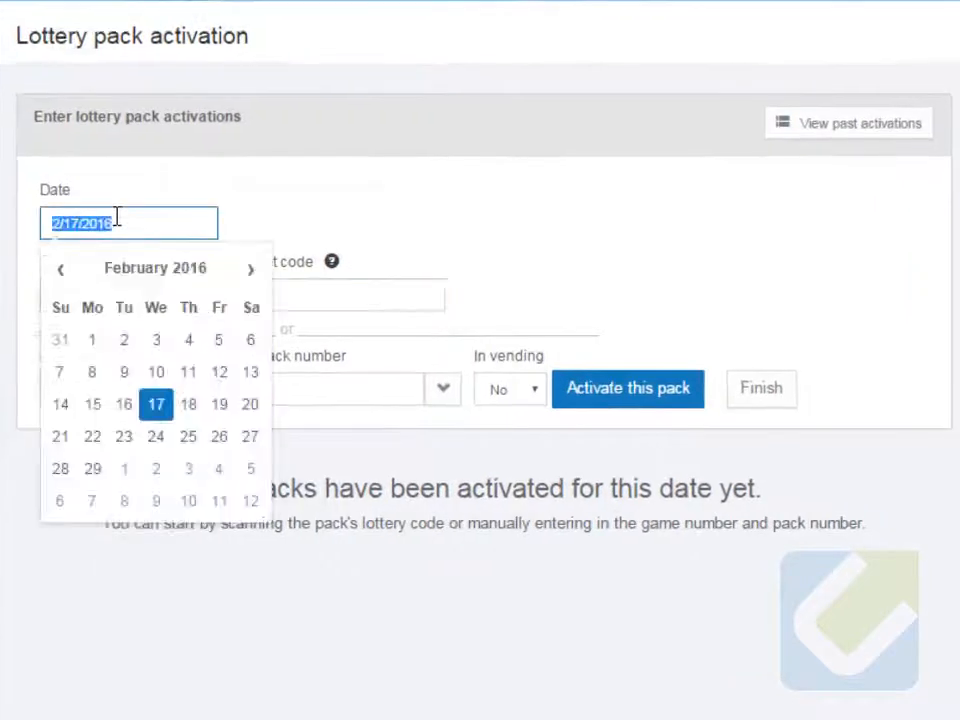
{"action": "left_click", "coordinate": [101, 409]}
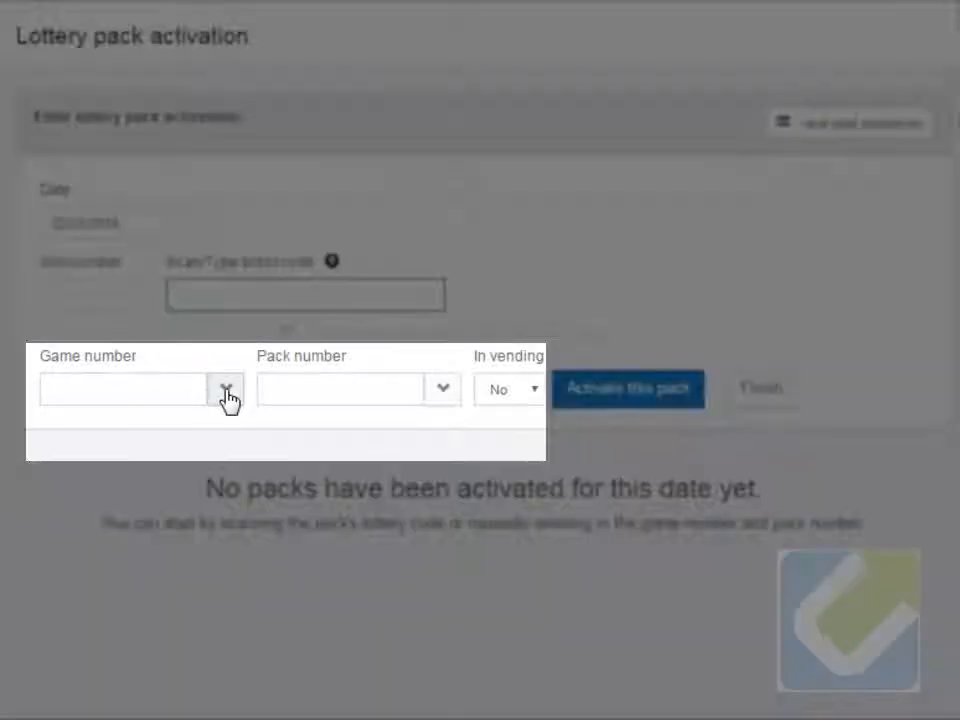
Enter slot number 1 and choose game 1305 - Triple Lucky Diamonds for the pack activation.
{"action": "left_click", "coordinate": [224, 388]}
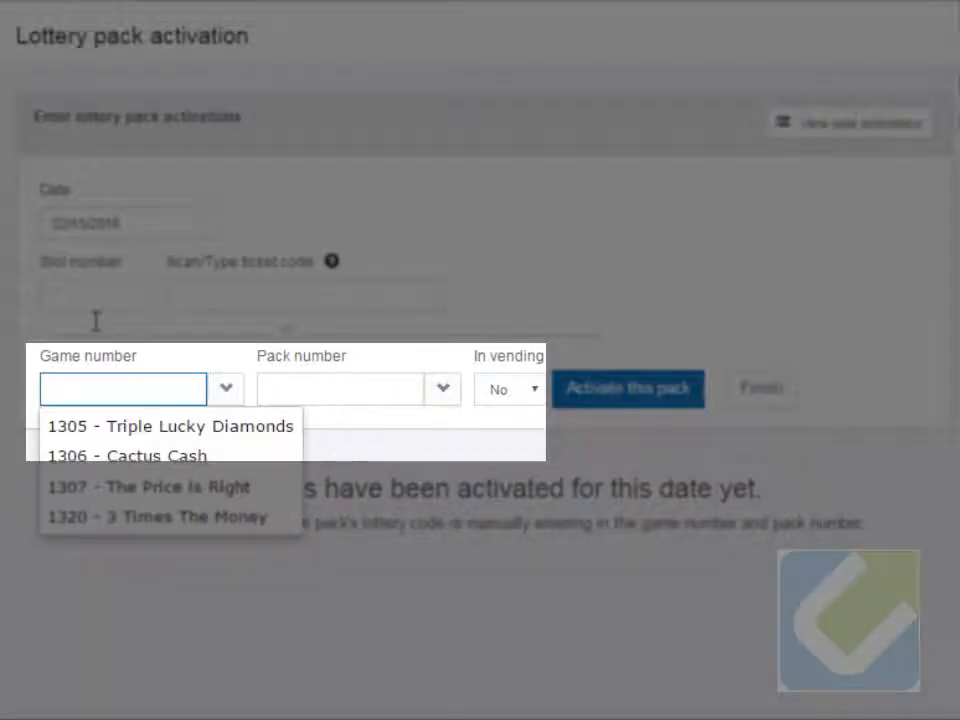
{"action": "left_click", "coordinate": [95, 296]}
{"action": "type", "text": "1"}
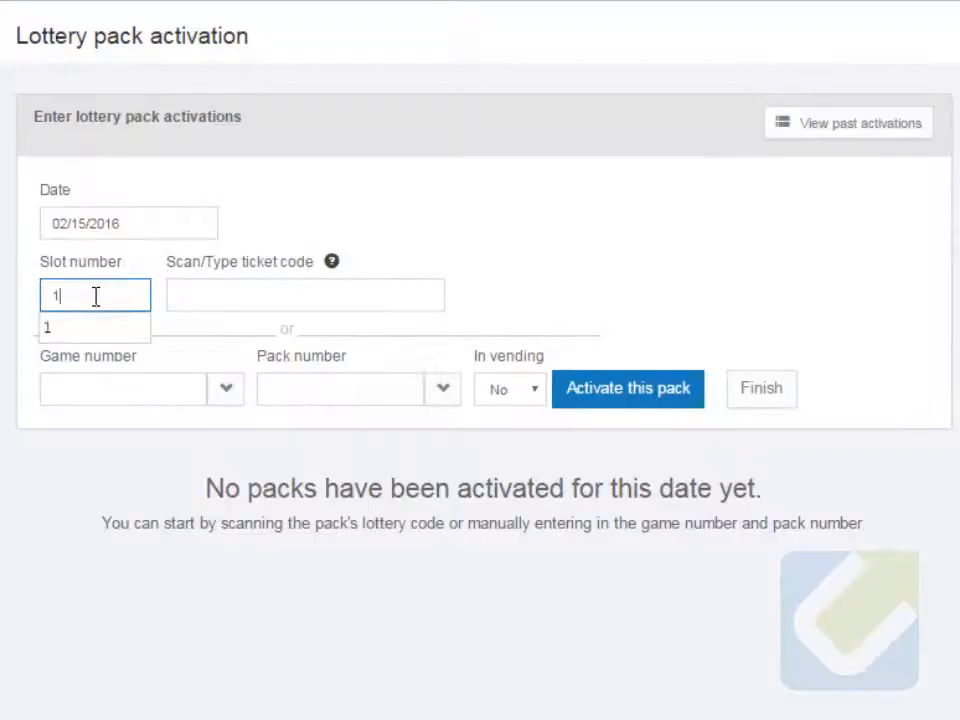
{"action": "left_click", "coordinate": [225, 392]}
{"action": "left_click", "coordinate": [172, 428]}
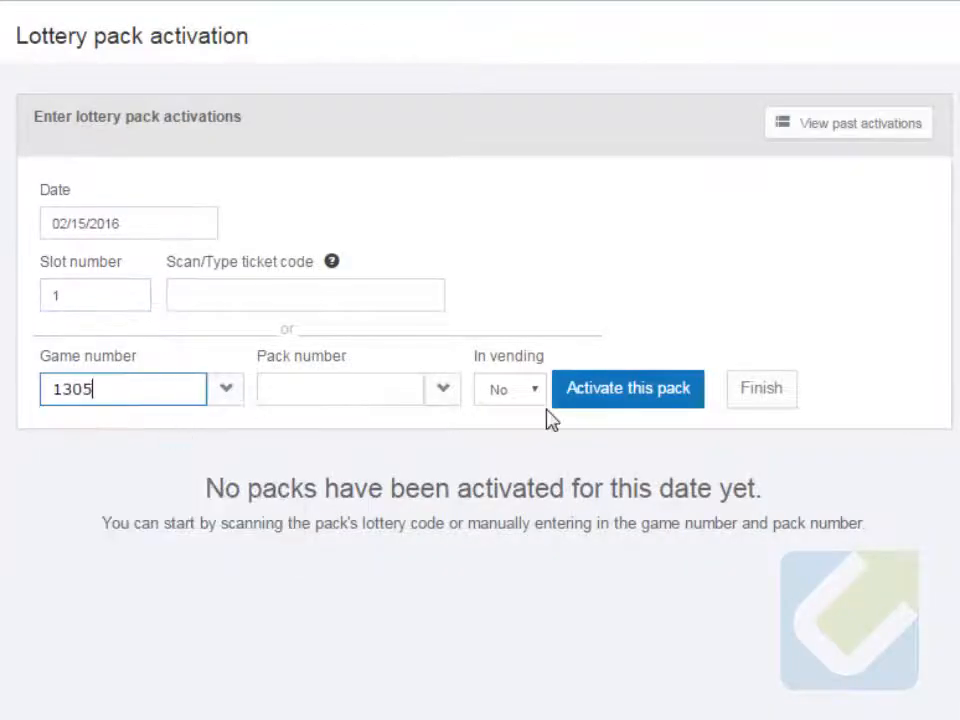
Choose pack 10101 for game 1305, keep In vending at No, and activate the pack.
{"action": "left_click", "coordinate": [442, 390]}
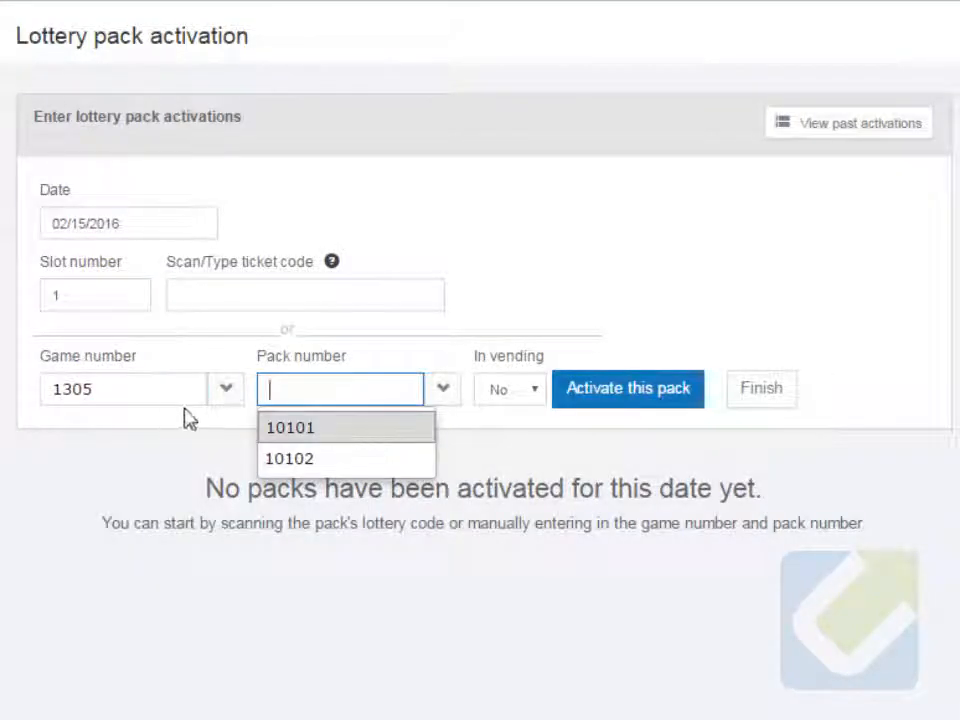
{"action": "left_click", "coordinate": [227, 392]}
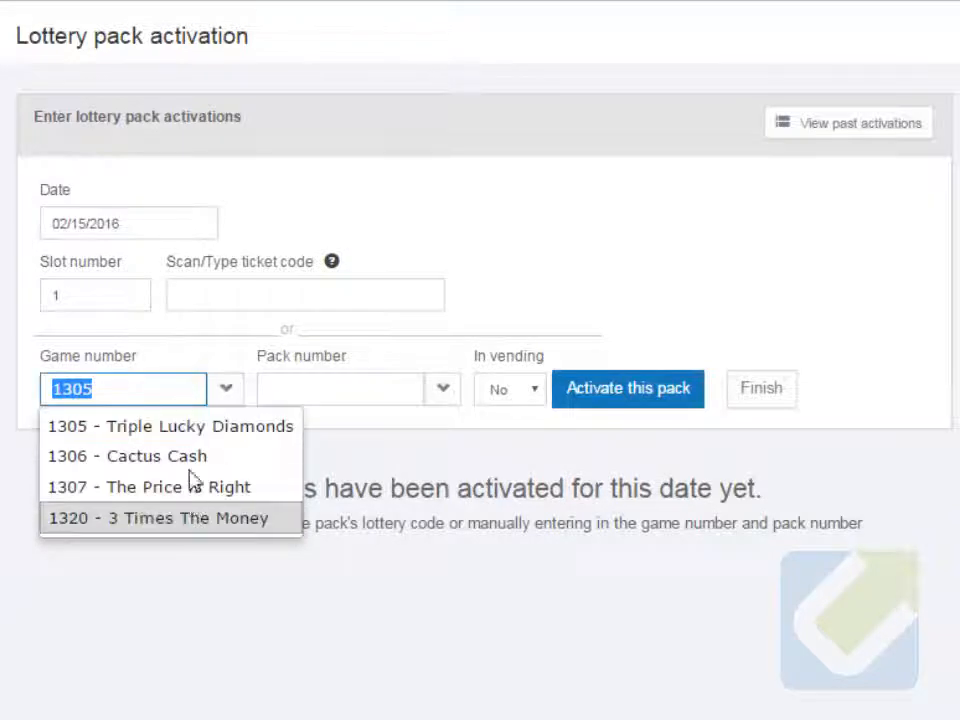
{"action": "left_click", "coordinate": [443, 392]}
{"action": "left_click", "coordinate": [375, 430]}
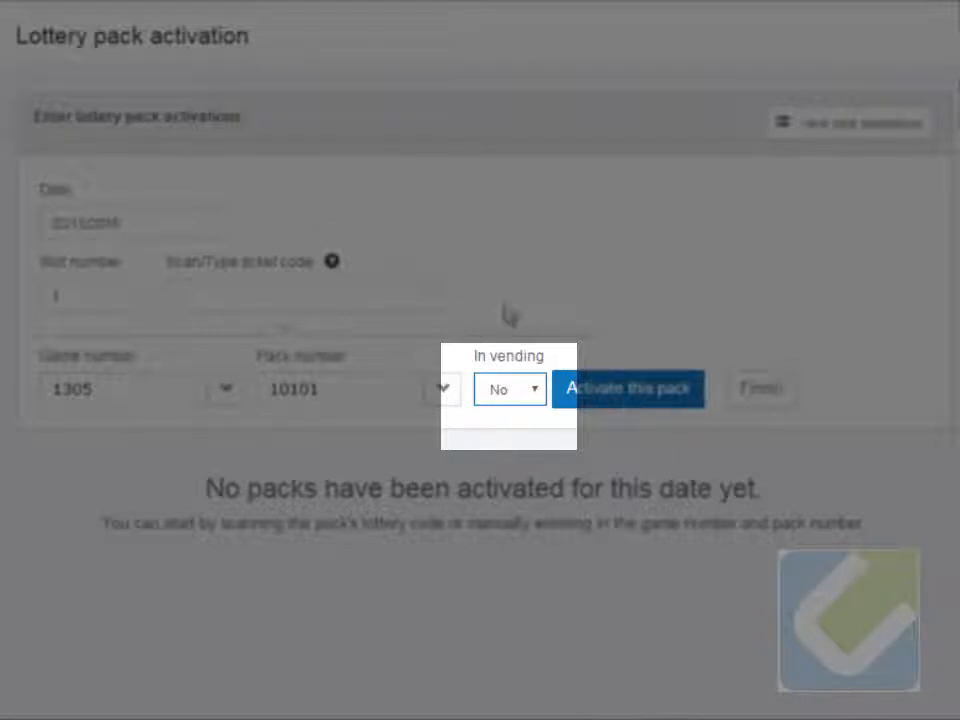
{"action": "left_click", "coordinate": [529, 389]}
{"action": "left_click", "coordinate": [517, 416]}
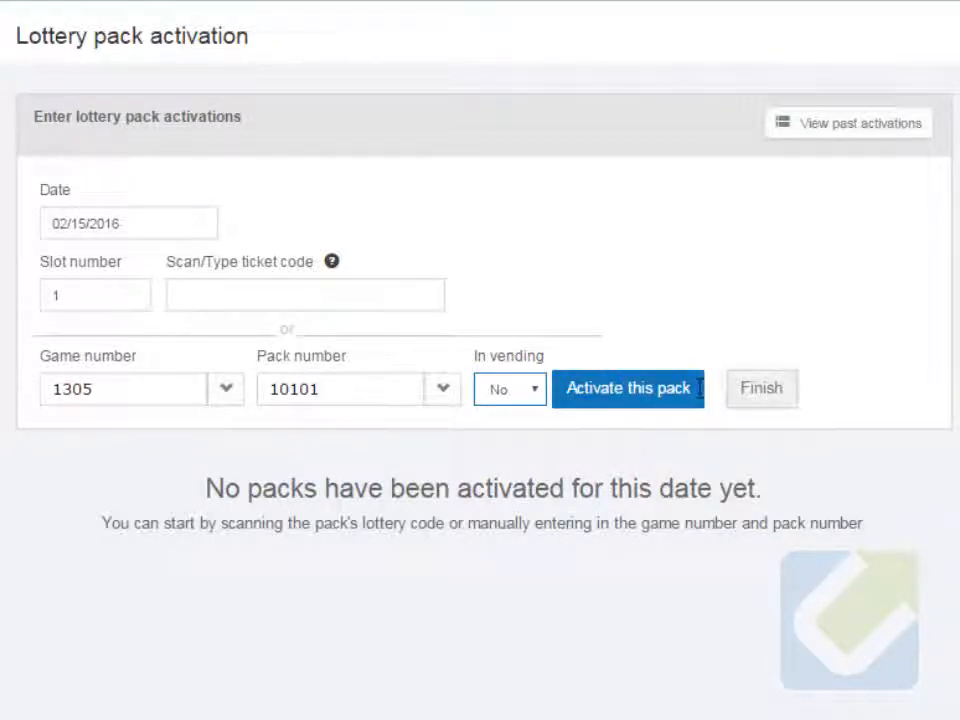
{"action": "left_click", "coordinate": [639, 390]}
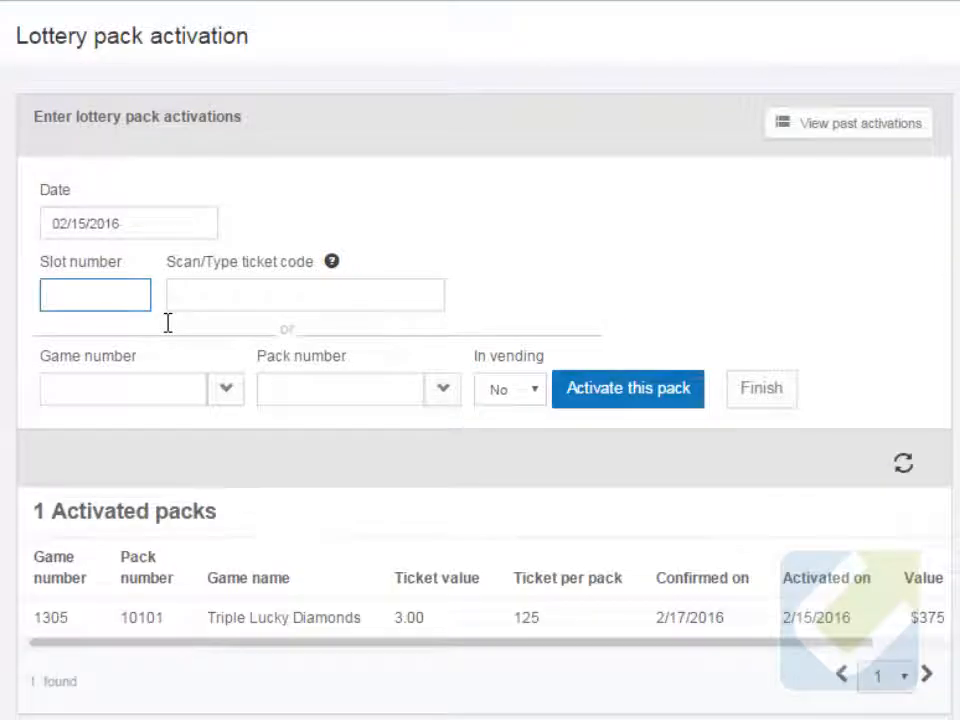
Activate pack 10101 of game 1306 - Cactus Cash in slot 2.
{"action": "left_click", "coordinate": [221, 392]}
{"action": "left_click", "coordinate": [163, 456]}
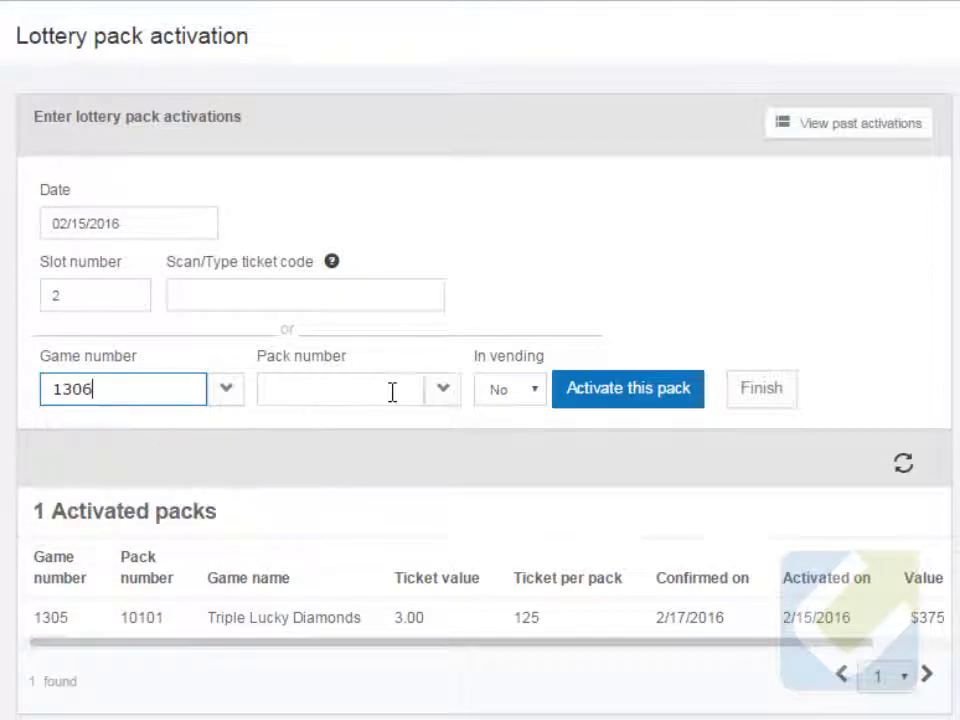
{"action": "left_click", "coordinate": [428, 398]}
{"action": "left_click", "coordinate": [362, 430]}
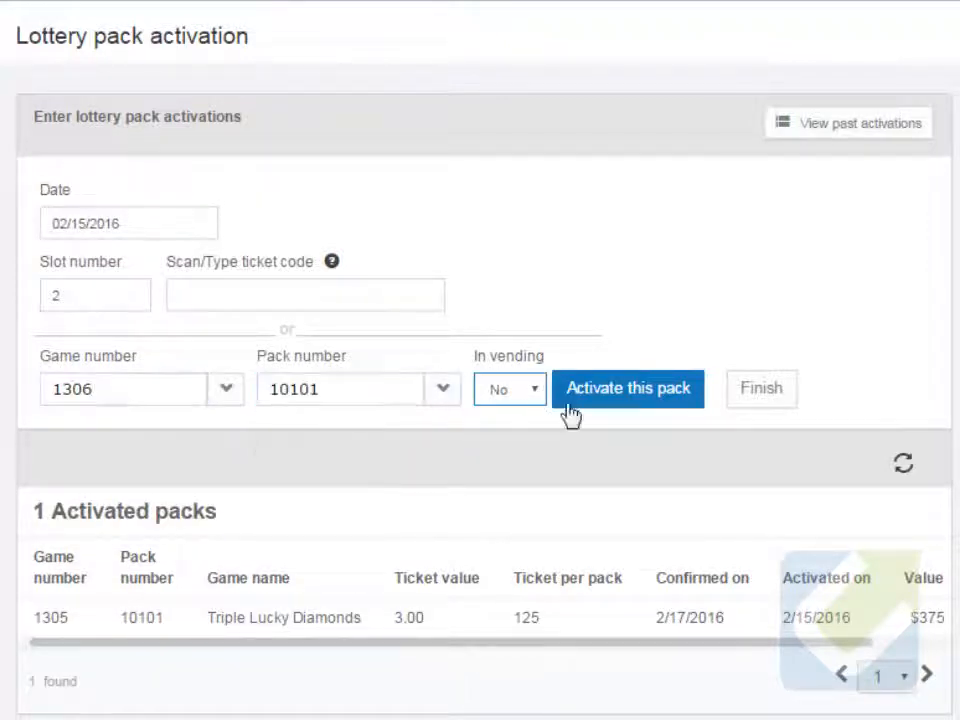
{"action": "left_click", "coordinate": [600, 394]}
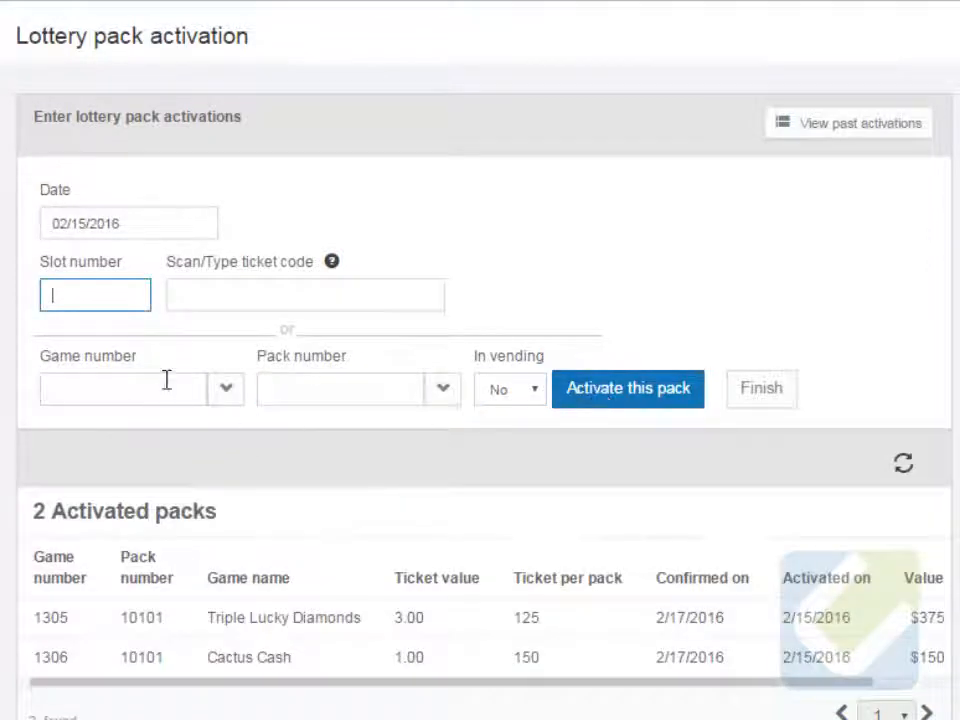
Activate pack 10101 of game 1307 - The Price is Right without a slot number.
{"action": "left_click", "coordinate": [229, 392]}
{"action": "left_click", "coordinate": [155, 488]}
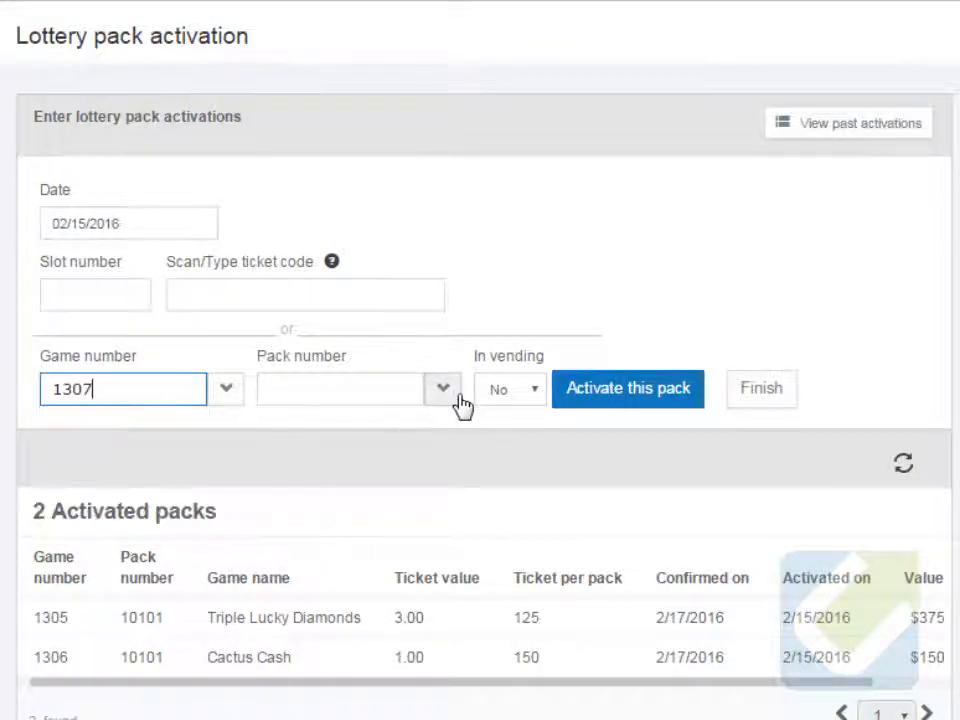
{"action": "left_click", "coordinate": [445, 395]}
{"action": "left_click", "coordinate": [405, 443]}
{"action": "left_click", "coordinate": [620, 397]}
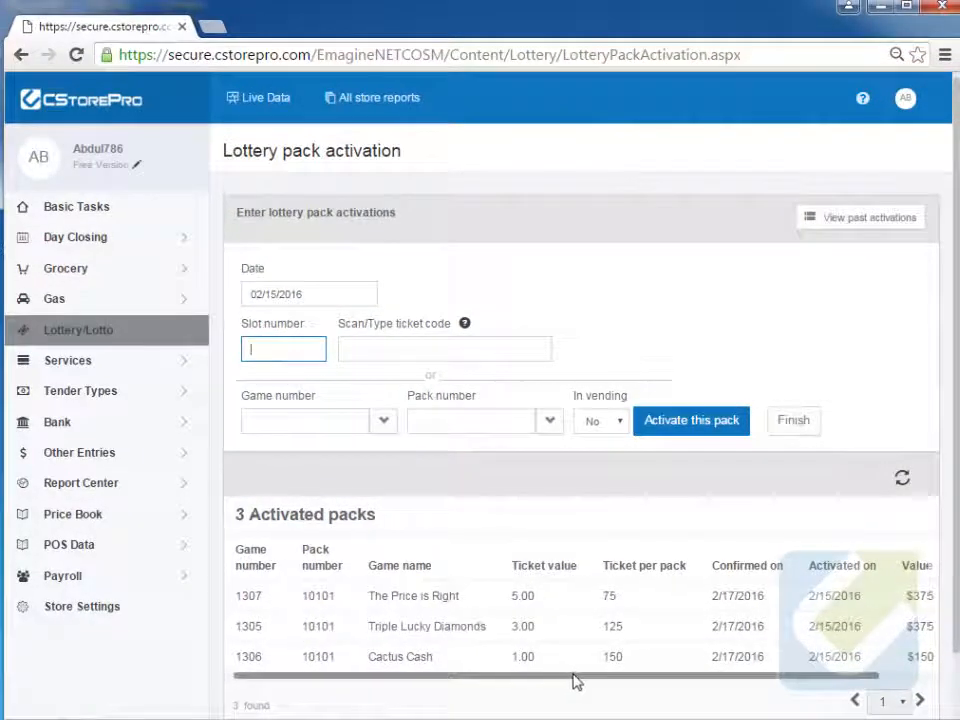
Delete the Cactus Cash pack from the list of activated packs.
{"action": "left_click_drag", "start_coordinate": [574, 678], "coordinate": [659, 678]}
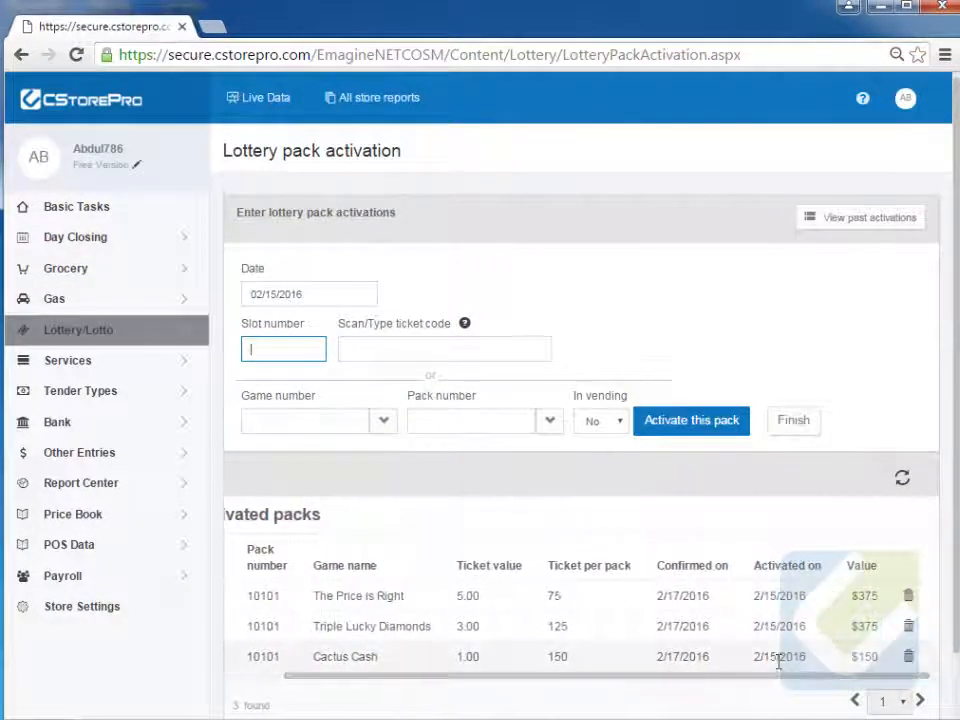
{"action": "left_click", "coordinate": [904, 655]}
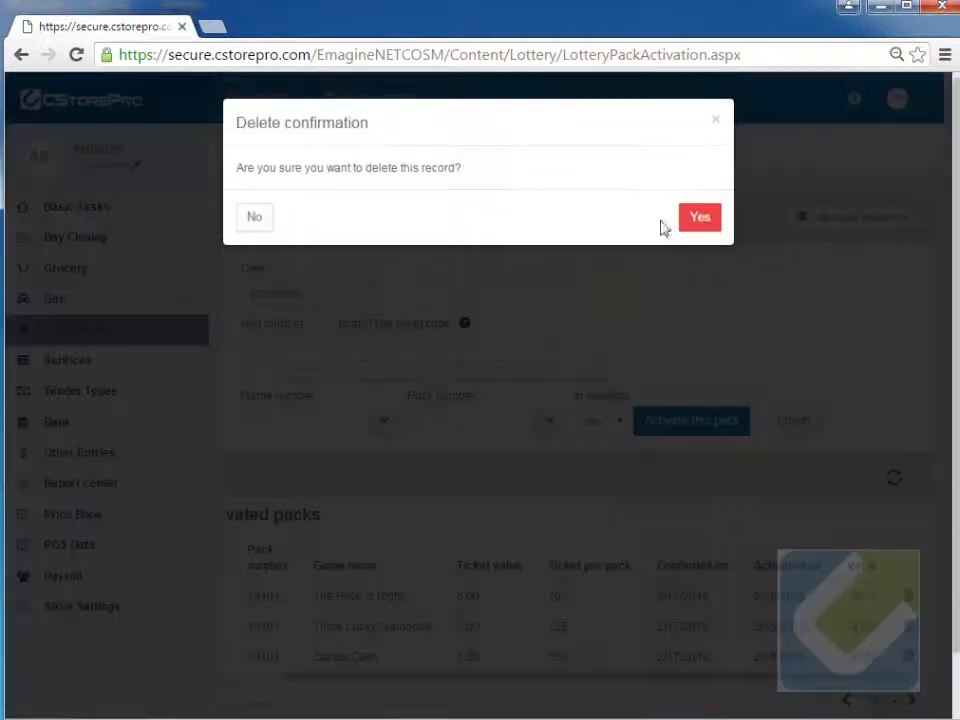
{"action": "left_click", "coordinate": [690, 220]}
Try to activate pack 10101 of game 1307 - The Price is Right in slot 3.
{"action": "left_click", "coordinate": [306, 347]}
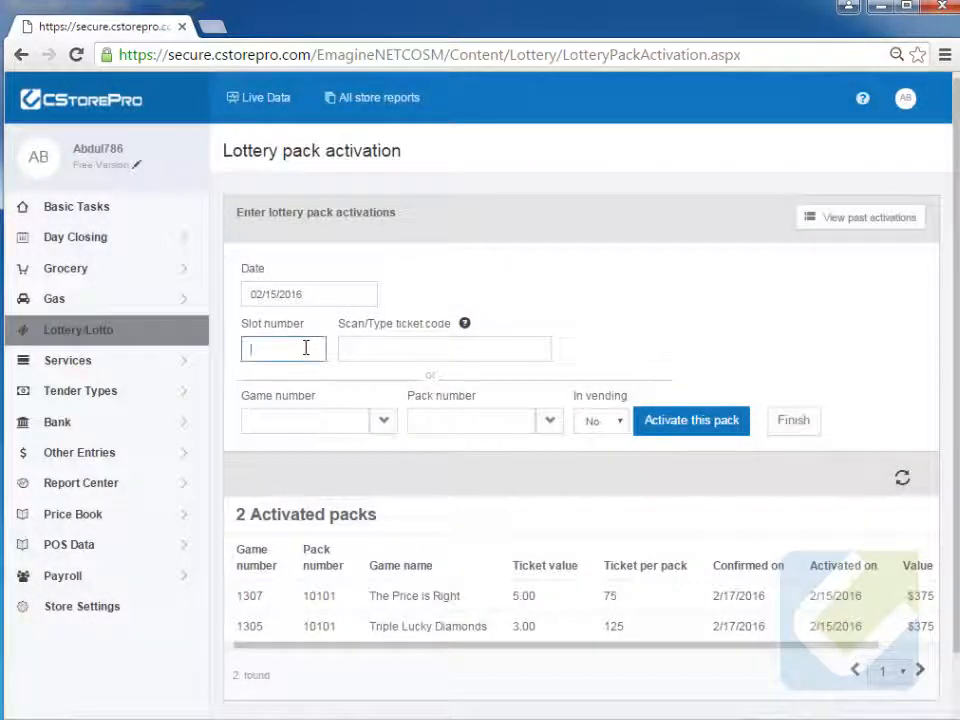
{"action": "type", "text": "3"}
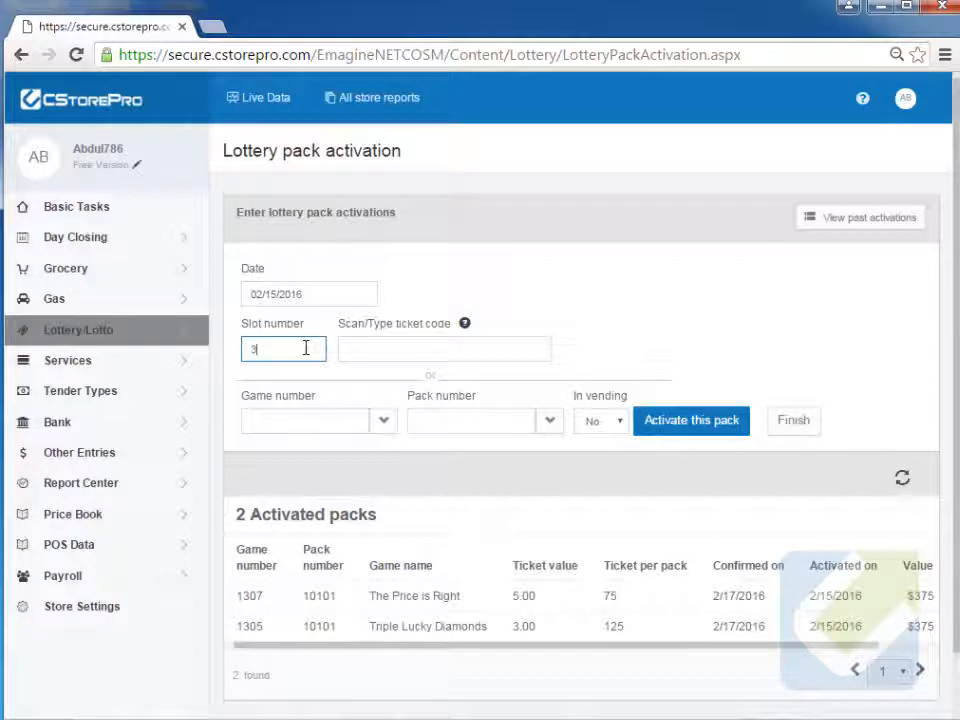
{"action": "left_click", "coordinate": [379, 424]}
{"action": "left_click", "coordinate": [343, 493]}
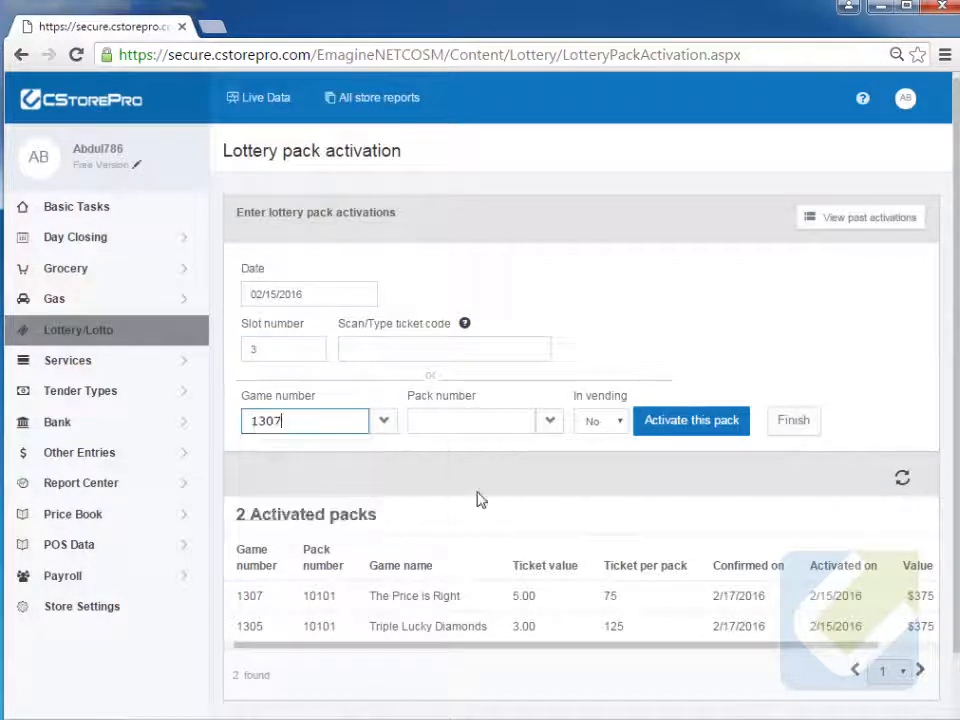
{"action": "left_click", "coordinate": [522, 424]}
{"action": "left_click", "coordinate": [500, 451]}
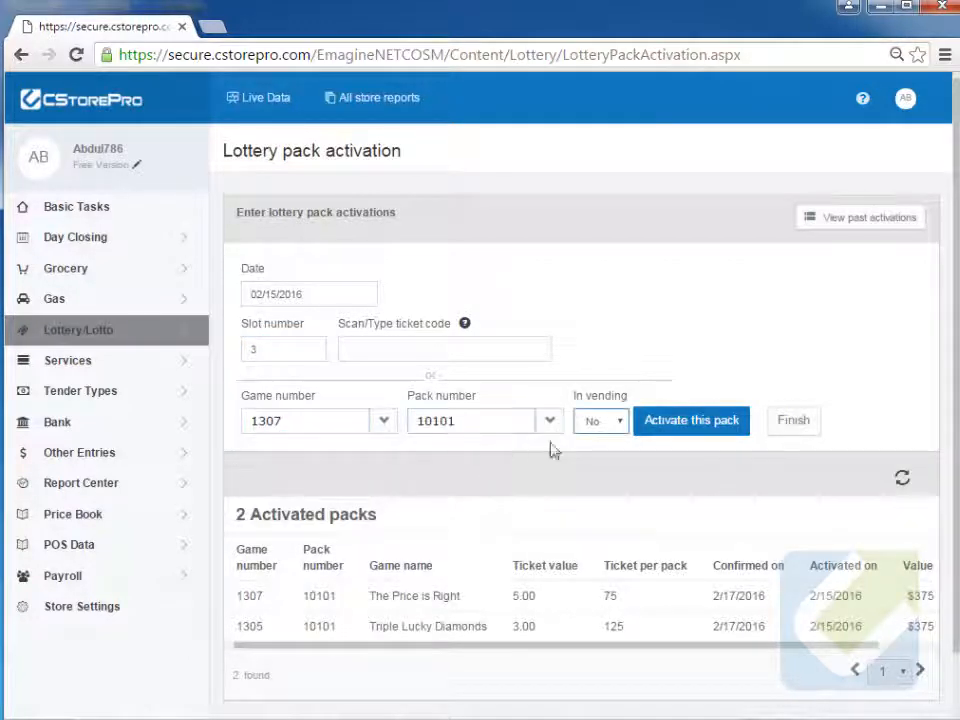
{"action": "left_click", "coordinate": [681, 428]}
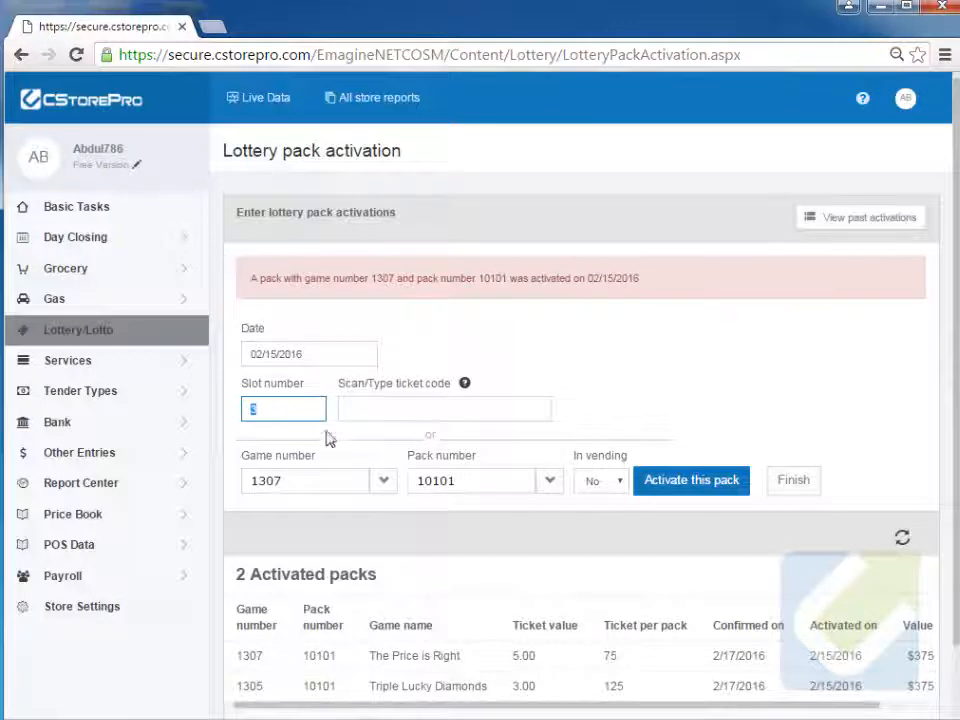
Activate pack 10101 of game 1320 - 3 Times The Money in slot 3 and finish the pack activations.
{"action": "left_click", "coordinate": [381, 484]}
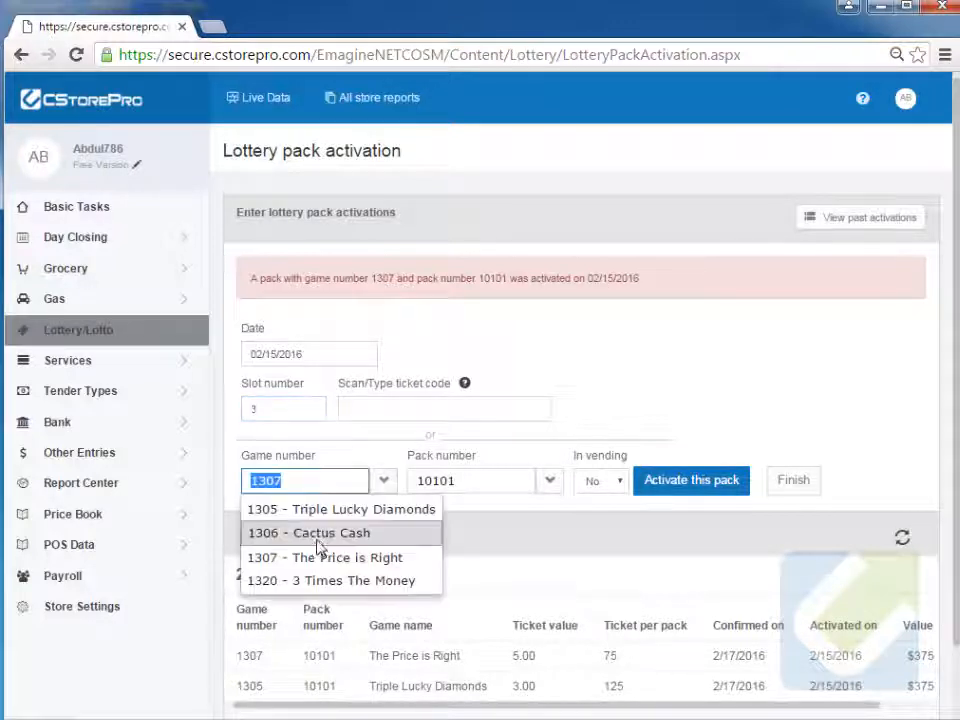
{"action": "left_click", "coordinate": [309, 580]}
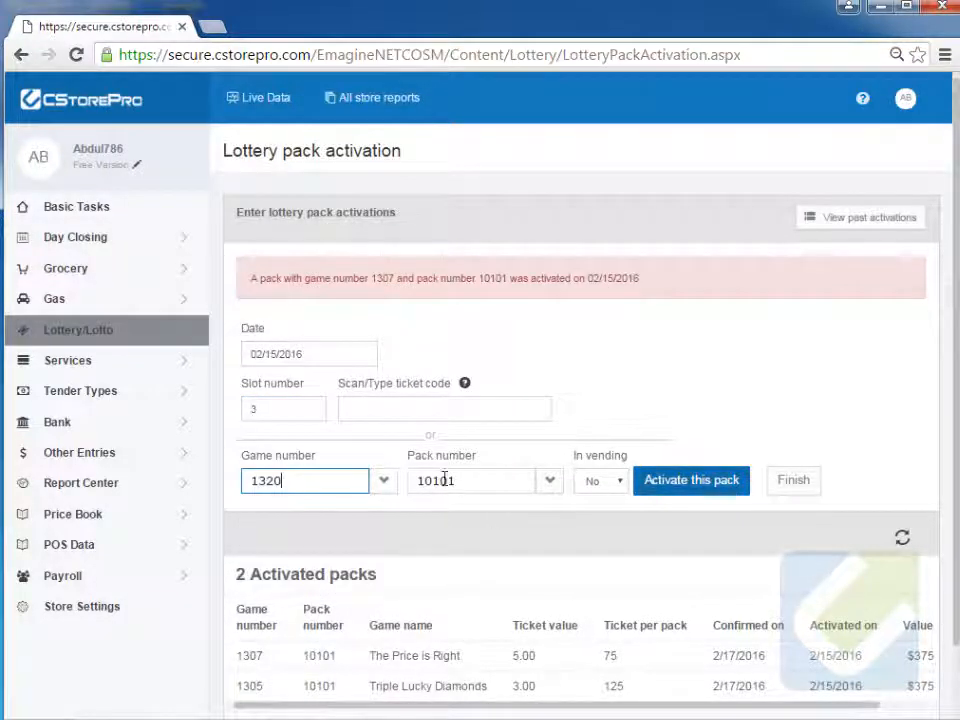
{"action": "left_click", "coordinate": [500, 481]}
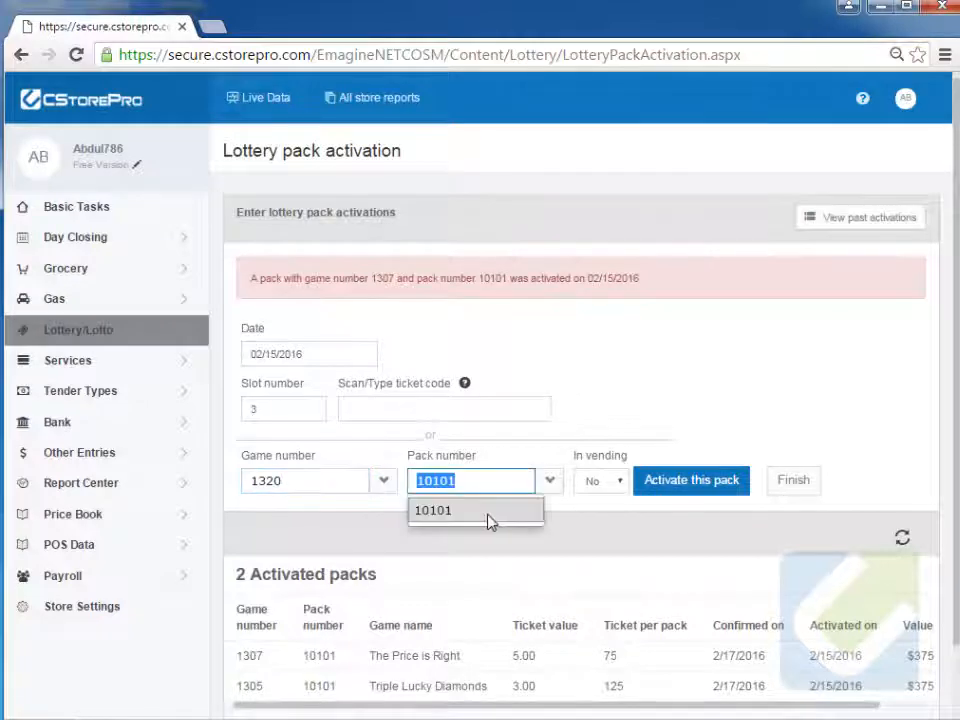
{"action": "left_click", "coordinate": [489, 510]}
{"action": "left_click", "coordinate": [643, 477]}
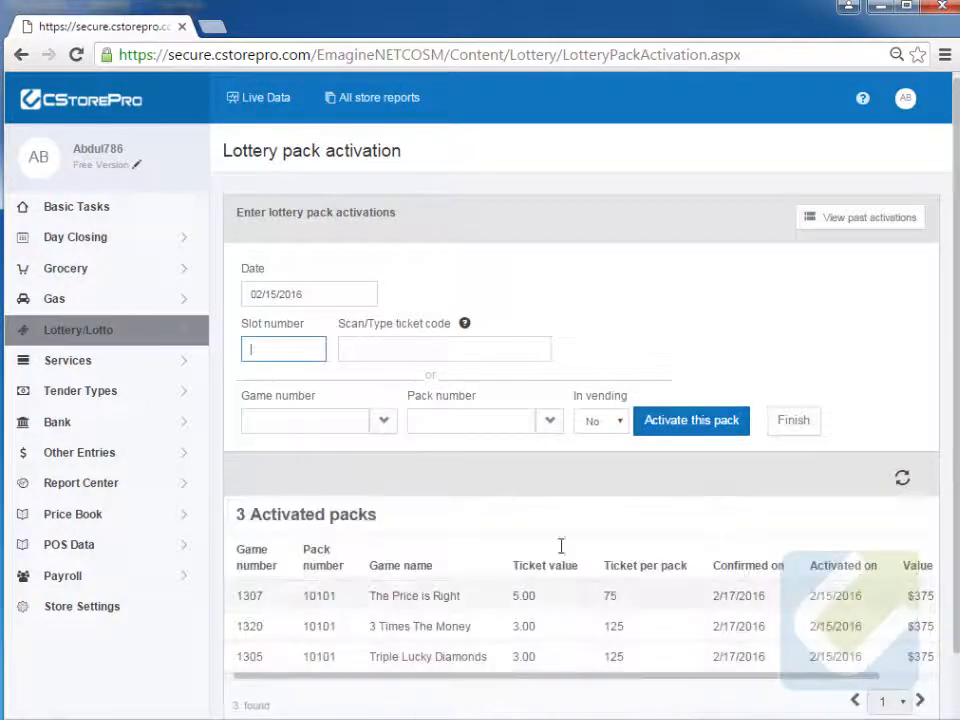
{"action": "left_click", "coordinate": [781, 425]}
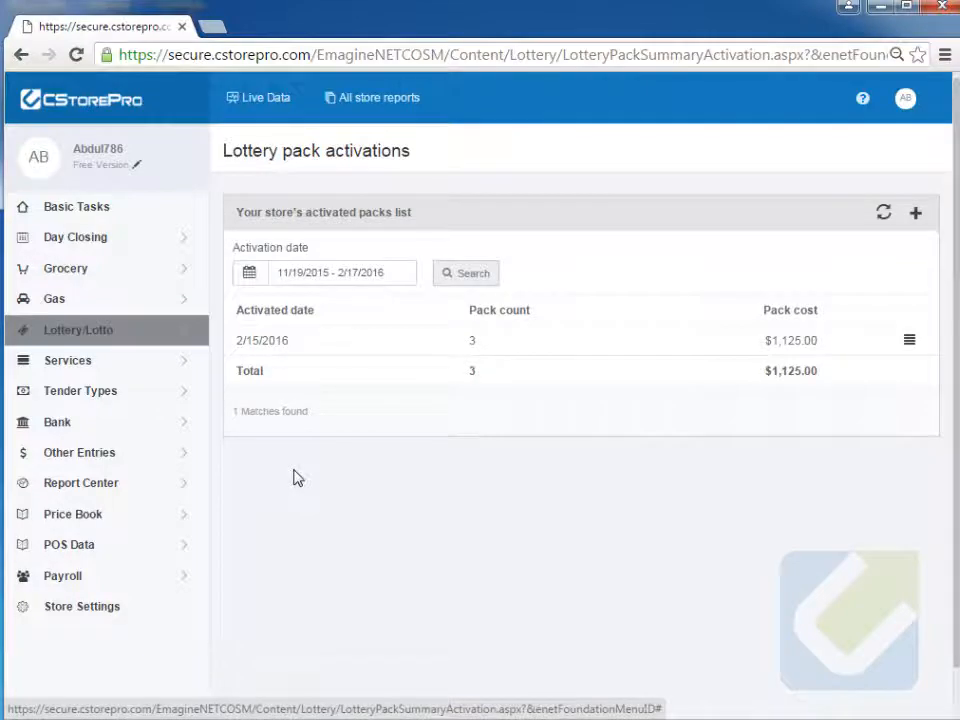
Go to the daily reading from the lottery dashboard and start the closing reading for report date 02/15/2016.
{"action": "left_click", "coordinate": [157, 318]}
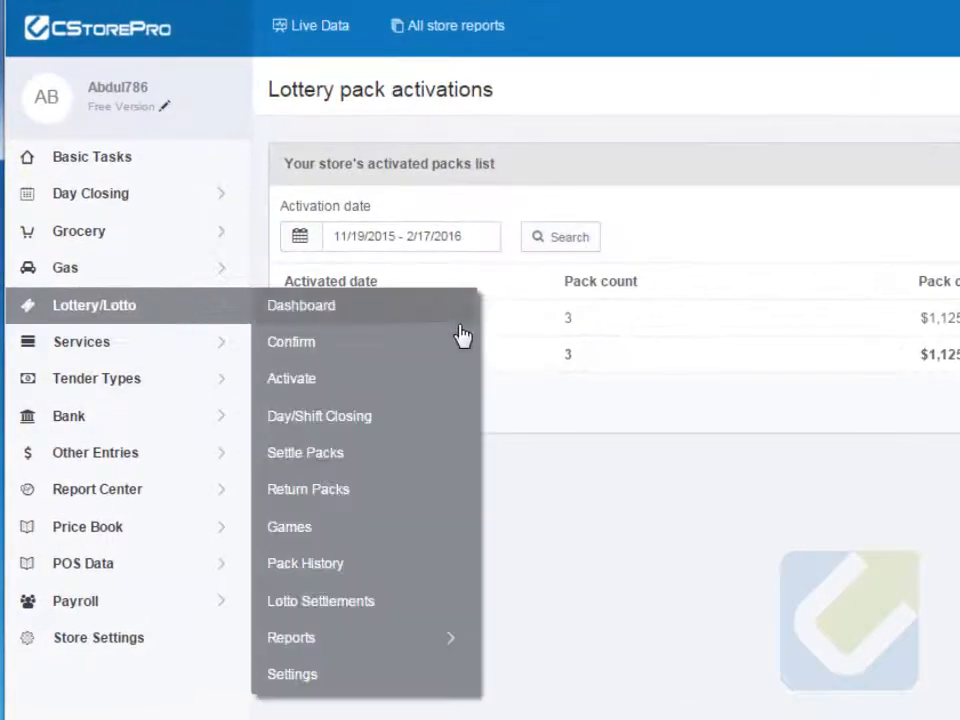
{"action": "left_click", "coordinate": [399, 312]}
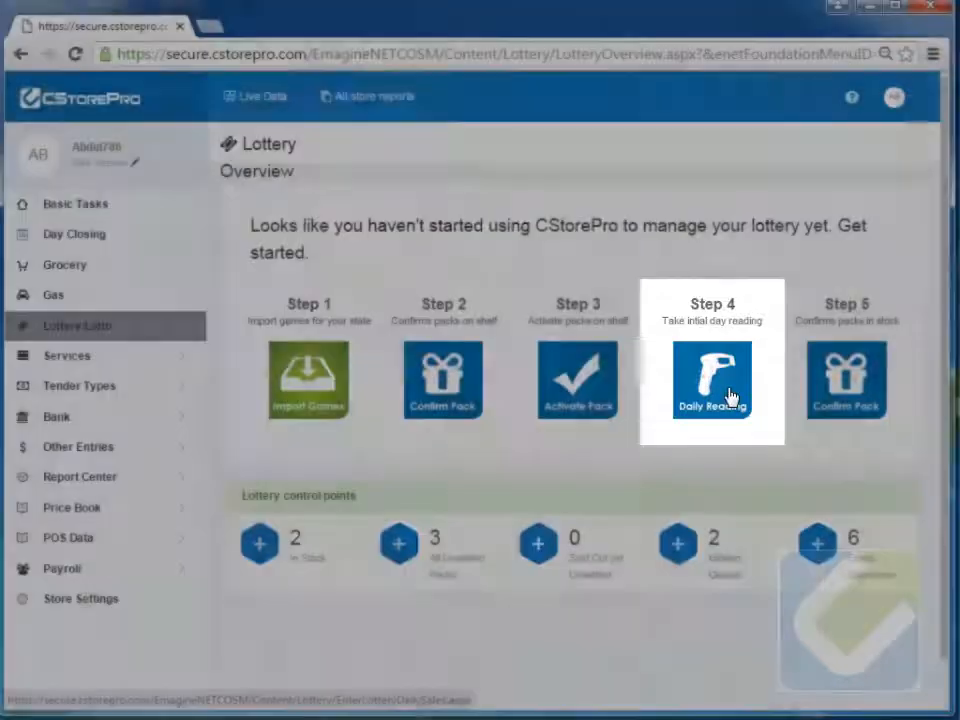
{"action": "left_click", "coordinate": [733, 405]}
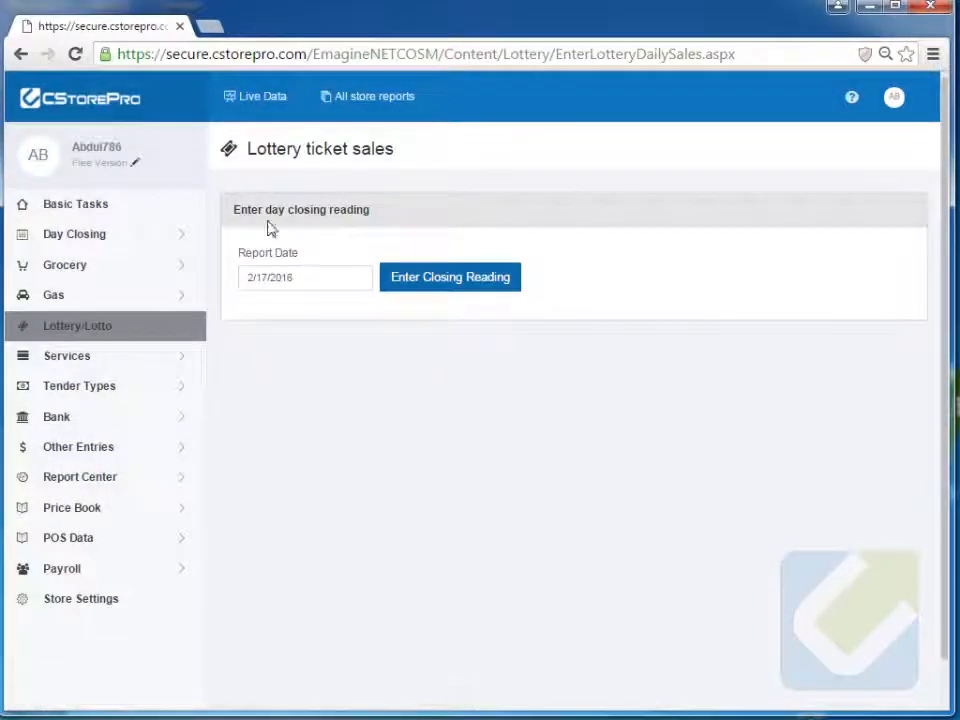
{"action": "left_click", "coordinate": [302, 276]}
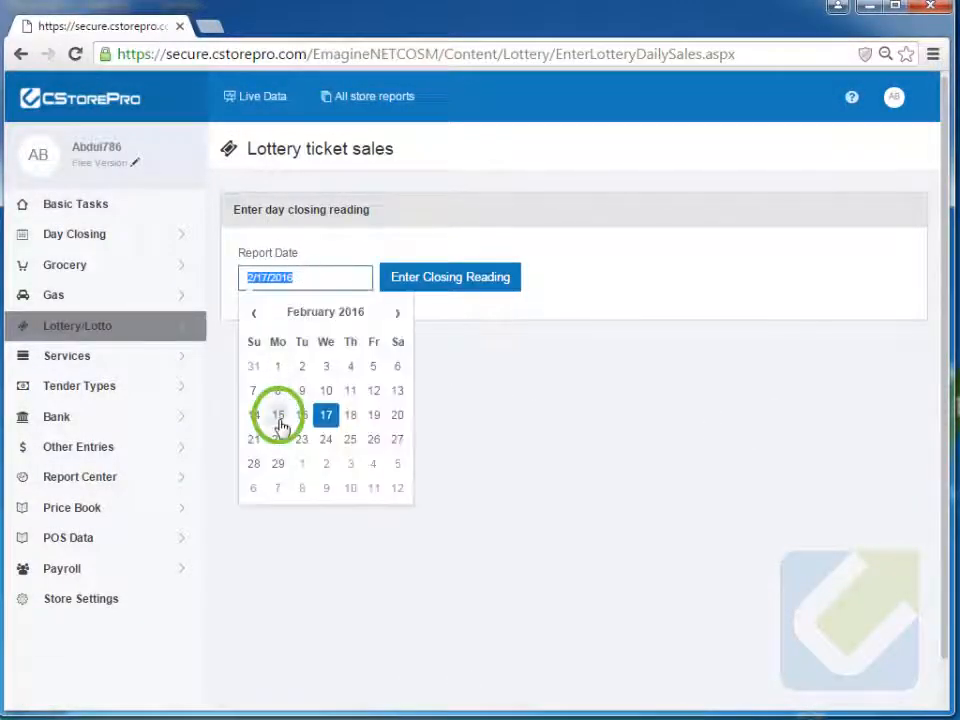
{"action": "left_click", "coordinate": [280, 416]}
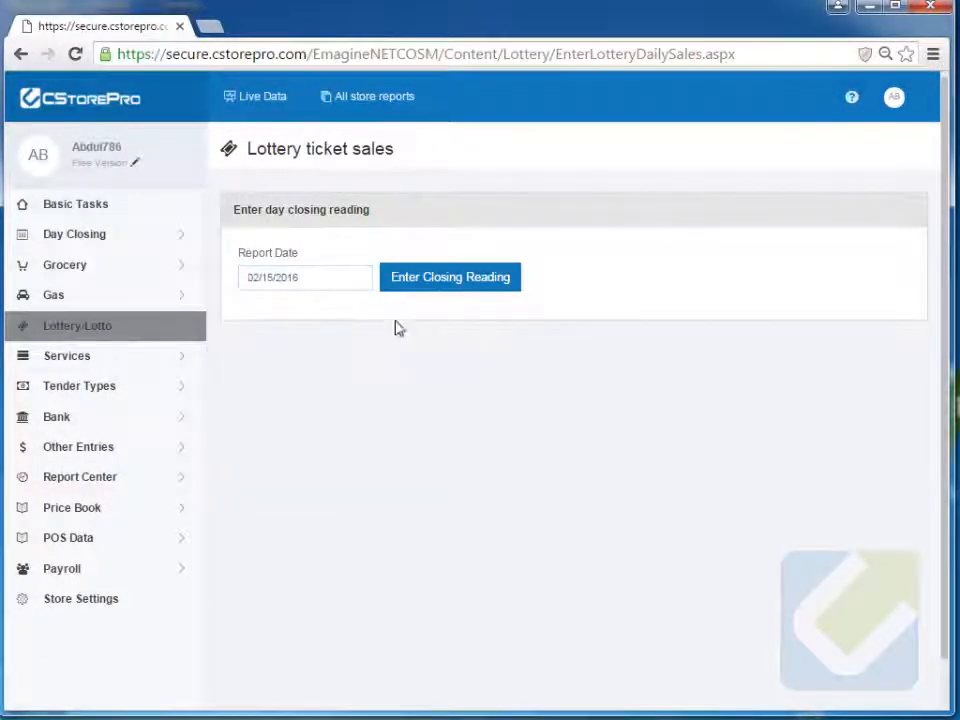
{"action": "left_click", "coordinate": [471, 285]}
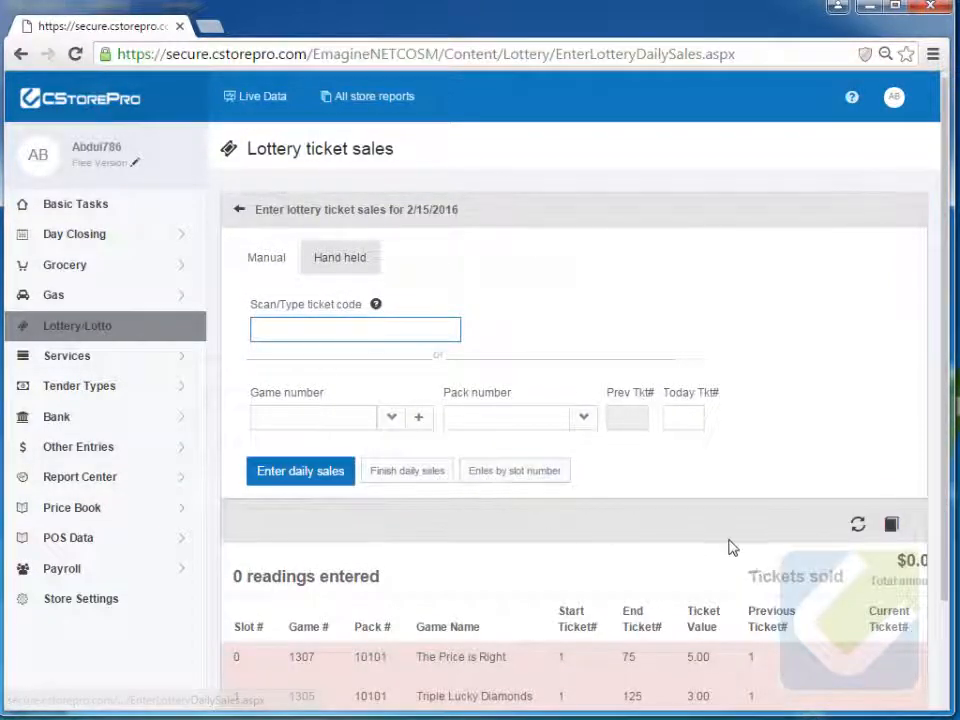
{"action": "scroll", "coordinate": [658, 558], "scroll_direction": "down", "scroll_amount": 2}
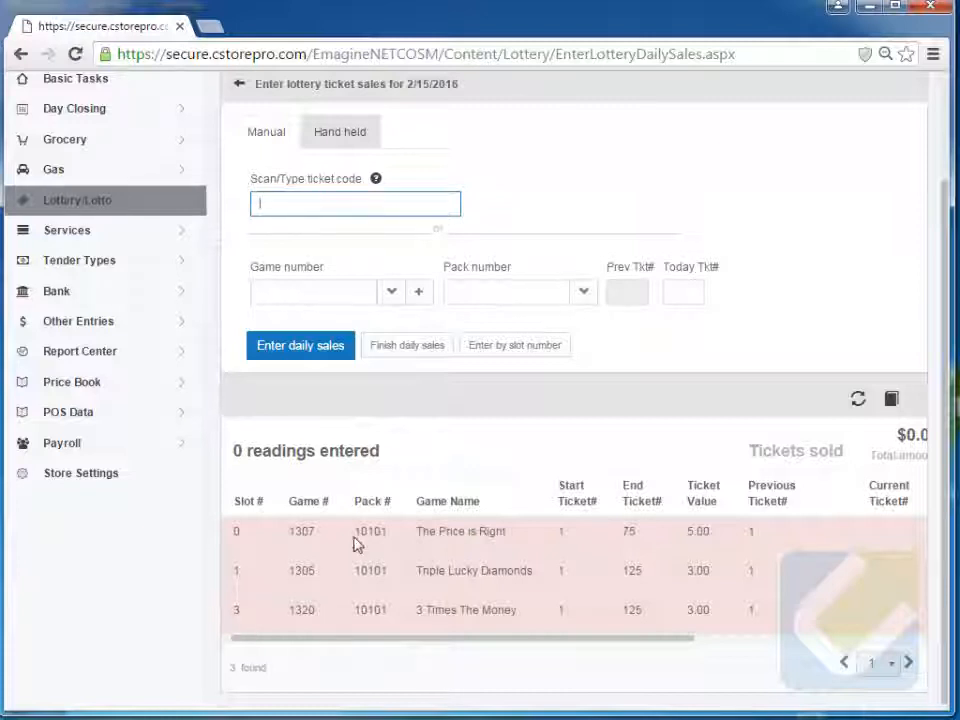
{"action": "scroll", "coordinate": [388, 311], "scroll_direction": "up", "scroll_amount": 2}
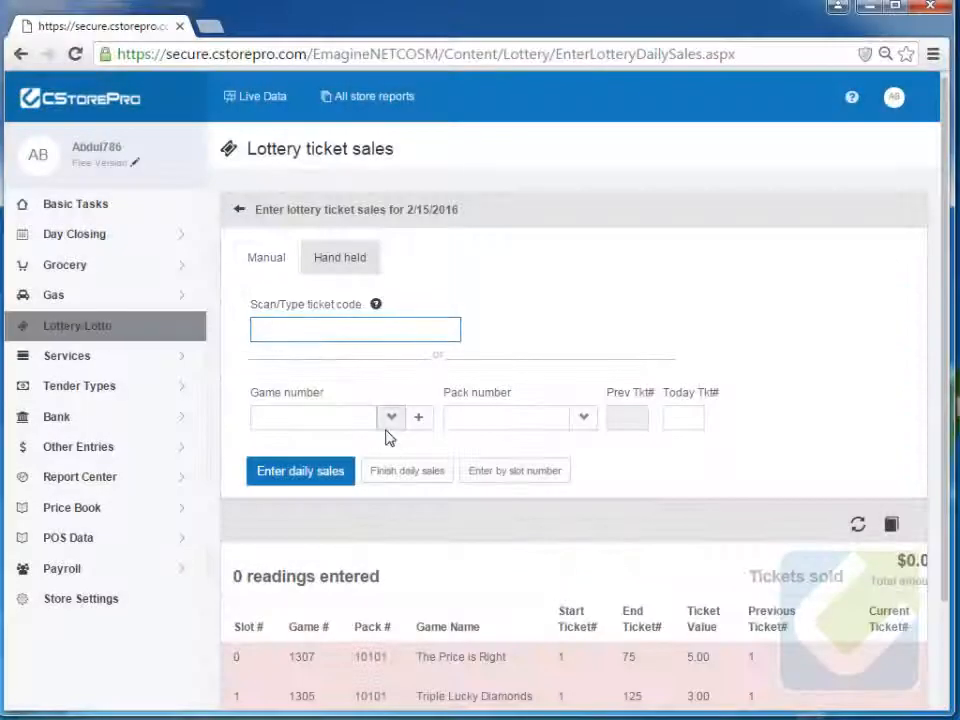
{"action": "left_click", "coordinate": [390, 419]}
{"action": "left_click", "coordinate": [510, 417]}
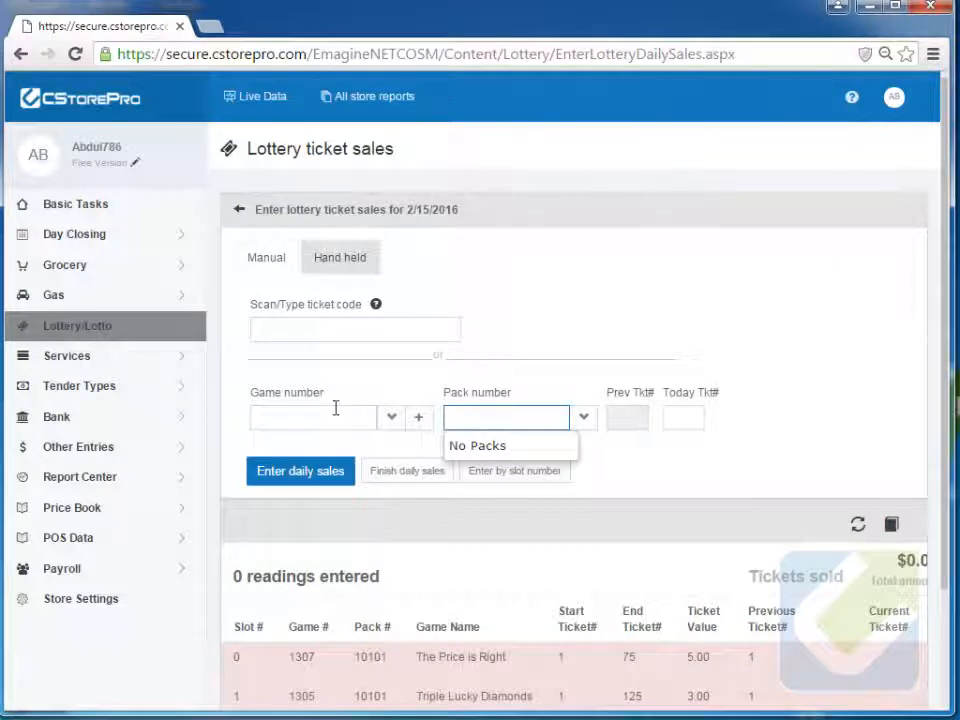
{"action": "left_click", "coordinate": [636, 324]}
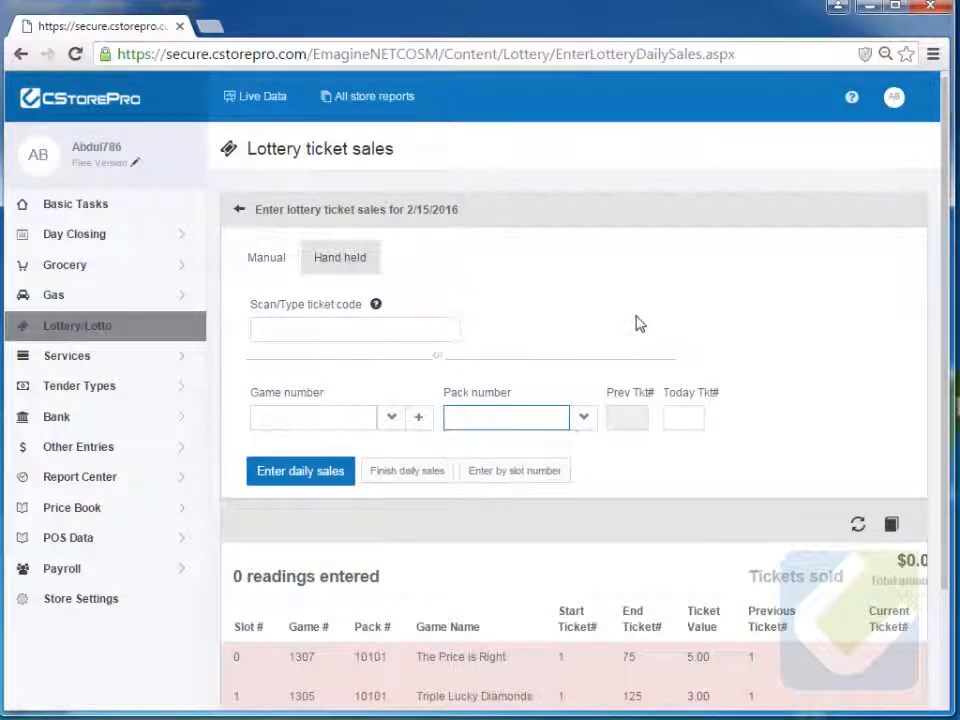
Enter the daily sales for game 1305, pack 10101, with 5 as today's ticket number.
{"action": "left_click", "coordinate": [392, 436]}
{"action": "left_click", "coordinate": [349, 452]}
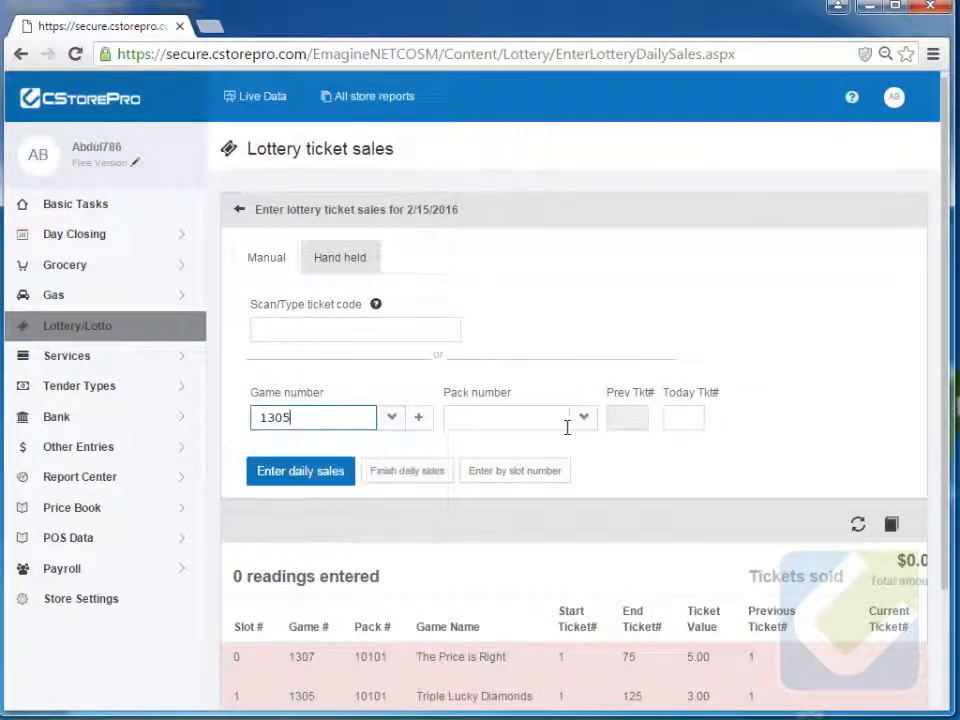
{"action": "left_click", "coordinate": [567, 427]}
{"action": "left_click", "coordinate": [578, 427]}
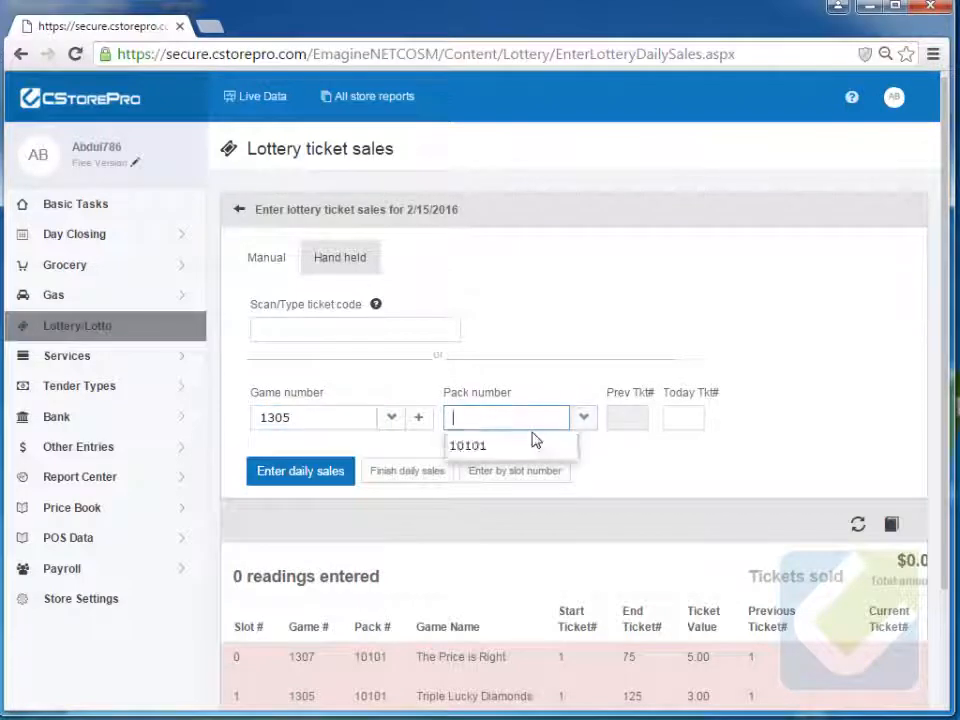
{"action": "left_click", "coordinate": [527, 454]}
{"action": "left_click", "coordinate": [681, 422]}
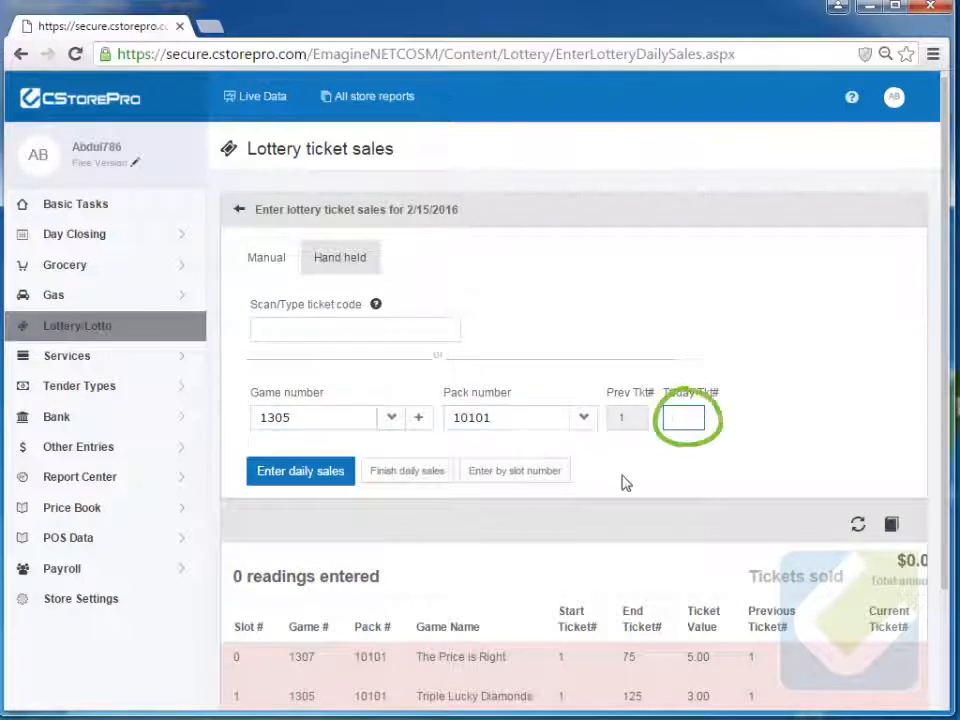
{"action": "left_click", "coordinate": [312, 476]}
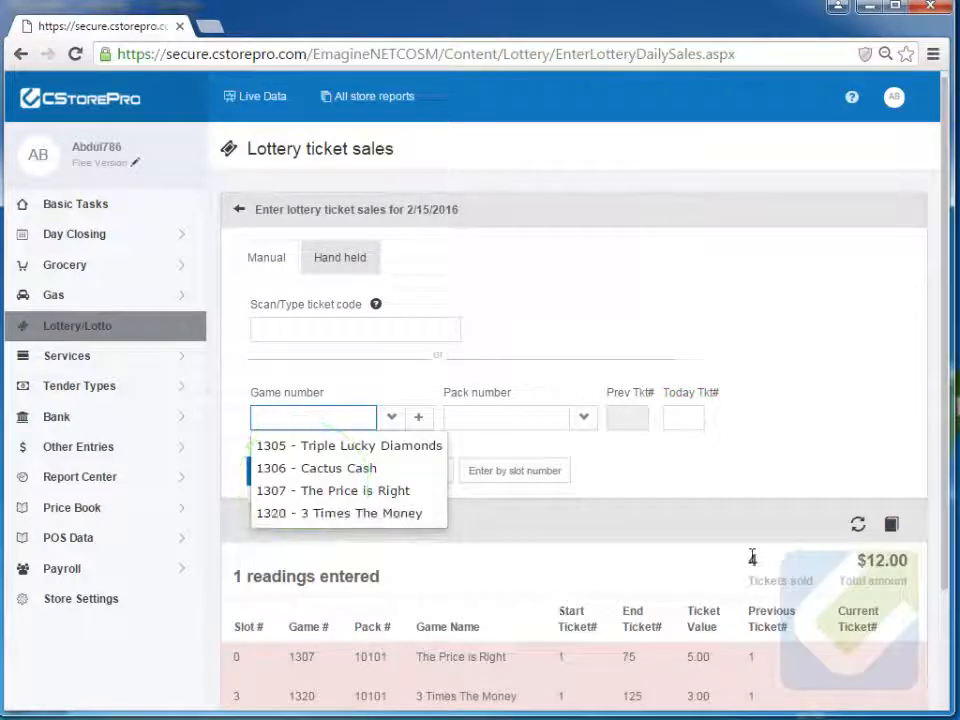
Check the tickets sold and total amount, and try to finish the daily sales.
{"action": "left_click", "coordinate": [752, 558]}
{"action": "left_click_drag", "start_coordinate": [860, 561], "coordinate": [890, 562]}
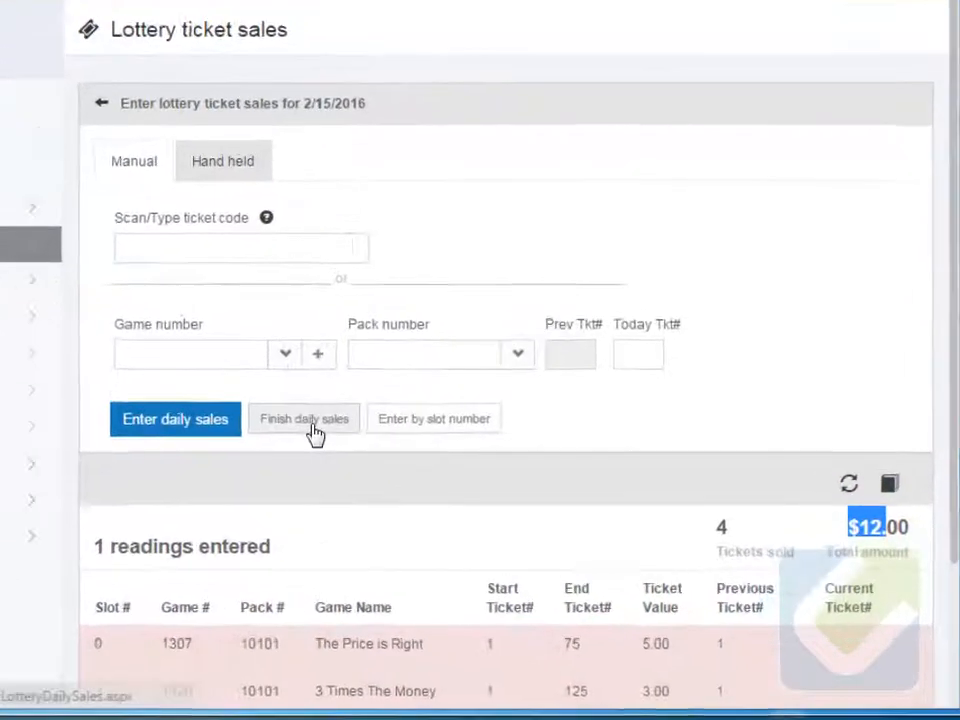
{"action": "scroll", "coordinate": [266, 415], "scroll_direction": "down", "scroll_amount": 1}
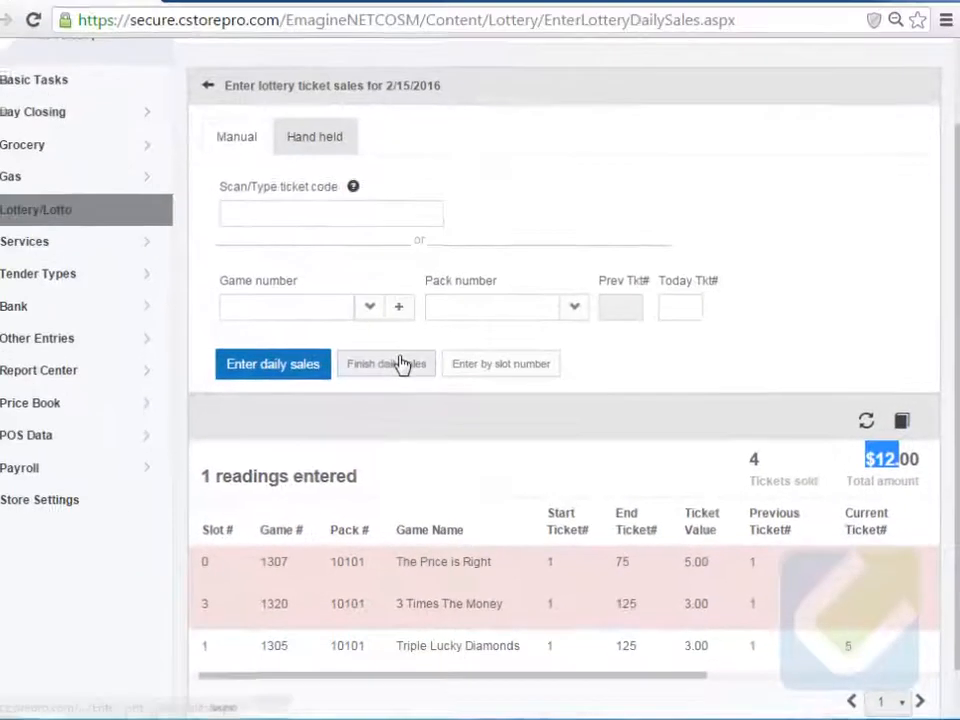
{"action": "left_click", "coordinate": [403, 364]}
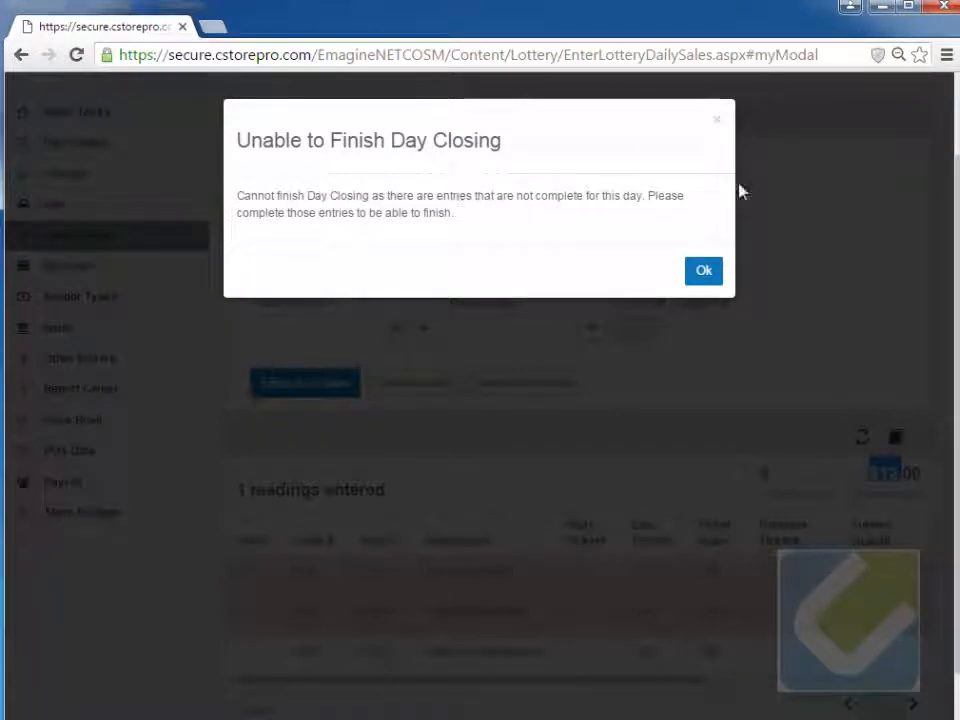
{"action": "left_click", "coordinate": [718, 124]}
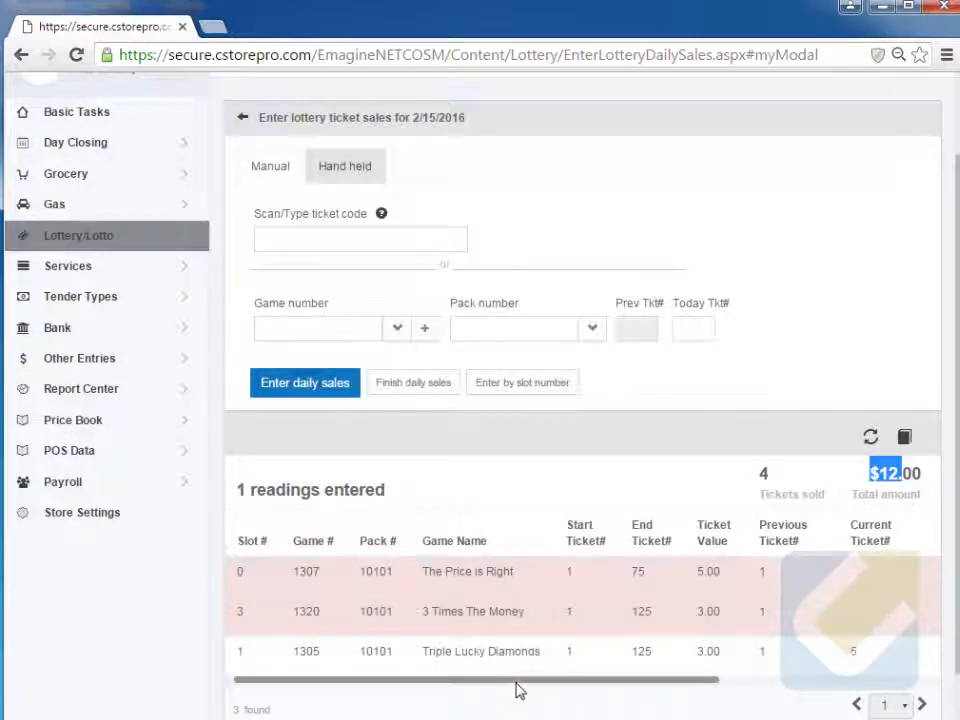
Switch to entry by slot number, set the slot of game 1307 - The Price is Right to 2, and save the changes.
{"action": "left_click_drag", "start_coordinate": [515, 692], "coordinate": [806, 703]}
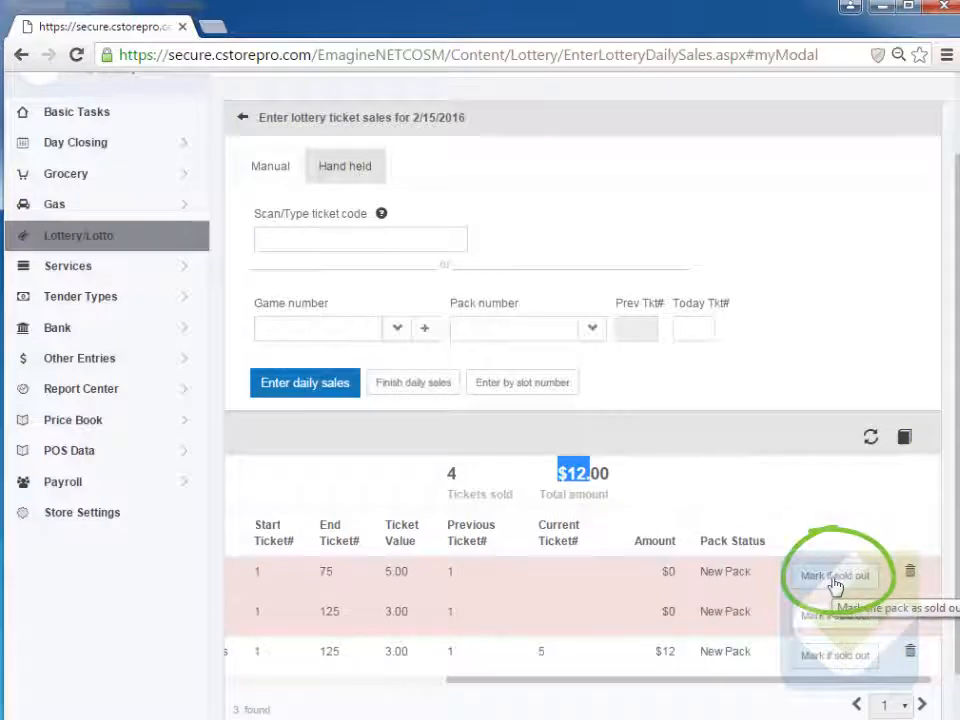
{"action": "left_click_drag", "start_coordinate": [784, 690], "coordinate": [448, 712]}
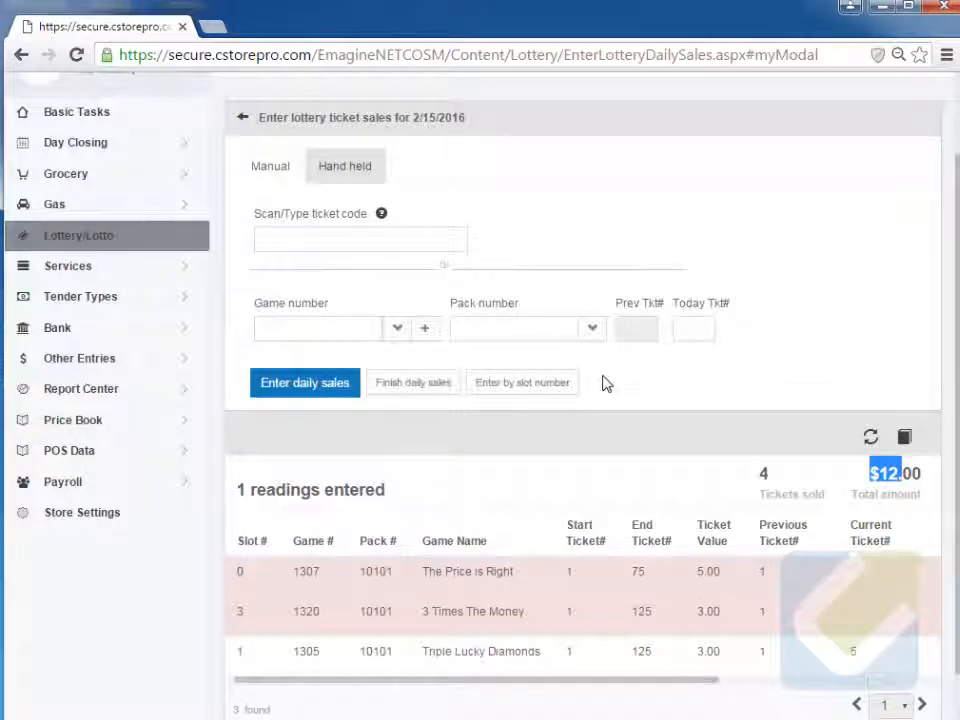
{"action": "left_click", "coordinate": [538, 390]}
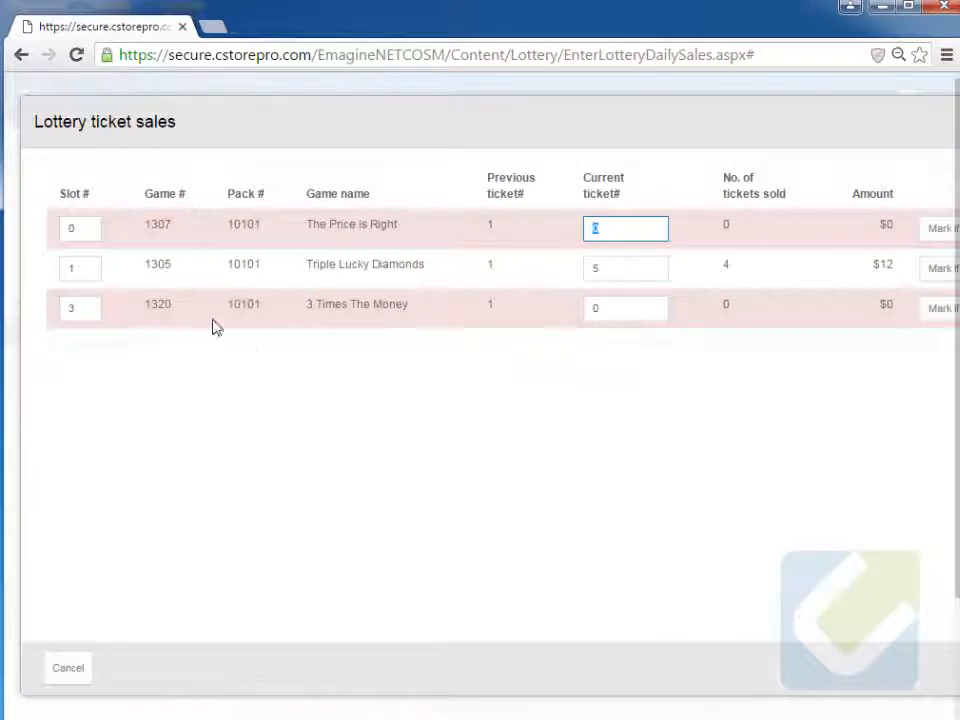
{"action": "left_click", "coordinate": [90, 228]}
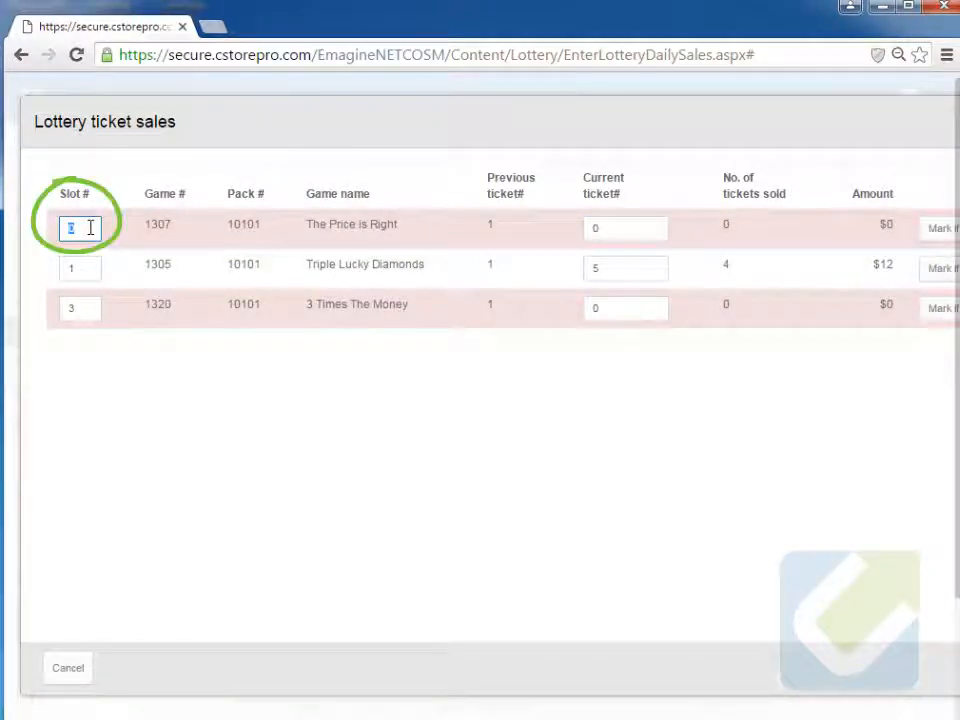
{"action": "scroll", "coordinate": [467, 519], "scroll_direction": "down", "scroll_amount": 2}
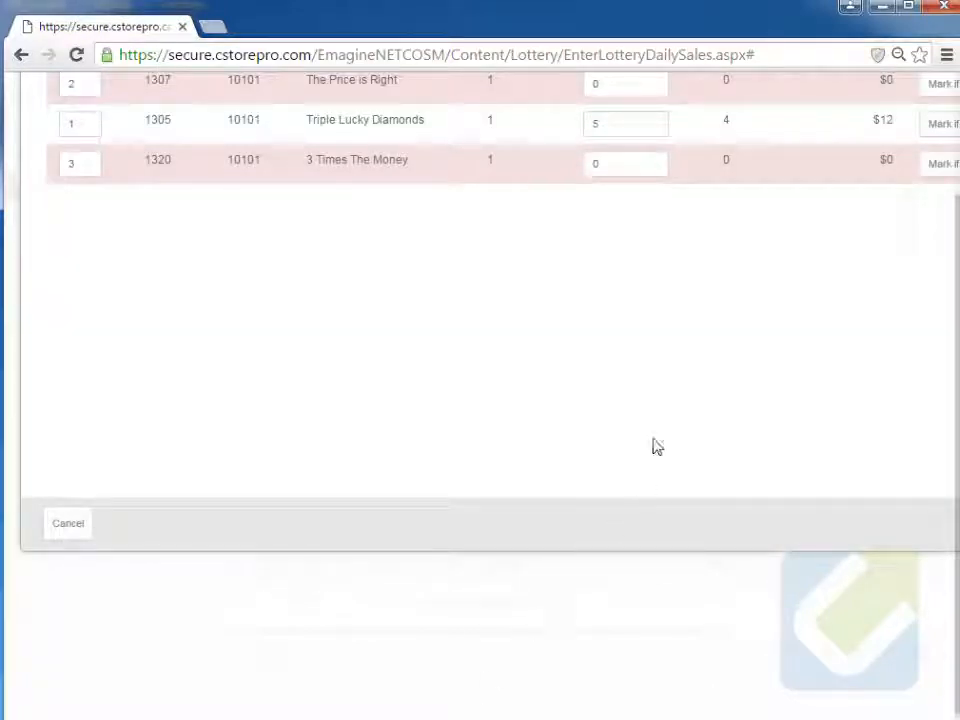
{"action": "scroll", "coordinate": [668, 470], "scroll_direction": "up", "scroll_amount": 2}
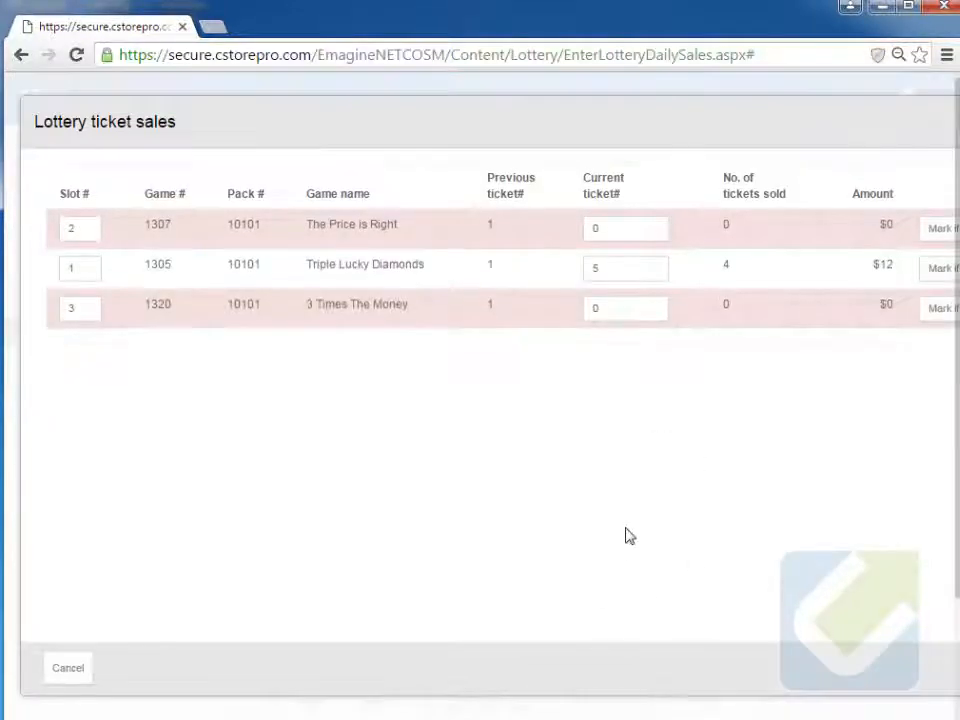
{"action": "key", "text": "ctrl+minus"}
{"action": "left_click", "coordinate": [874, 624]}
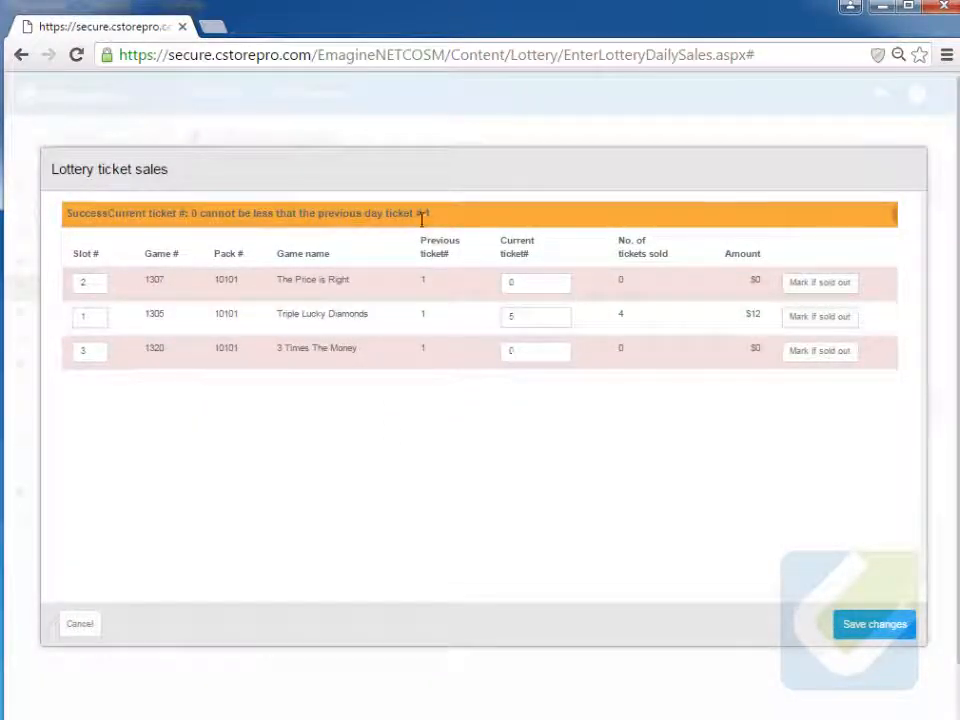
Set the current ticket number to 3 for games 1307, 1305 and 1320, and save the ticket sales.
{"action": "left_click", "coordinate": [540, 282]}
{"action": "key", "text": "Tab"}
{"action": "type", "text": "3"}
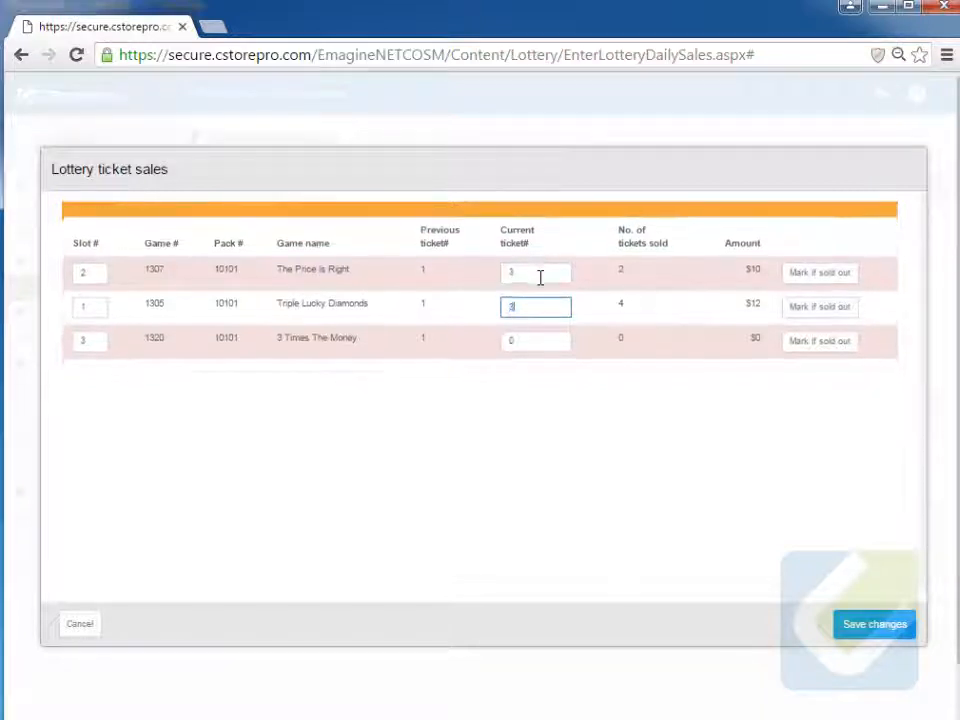
{"action": "key", "text": "Tab"}
{"action": "type", "text": "3"}
{"action": "key", "text": "Tab"}
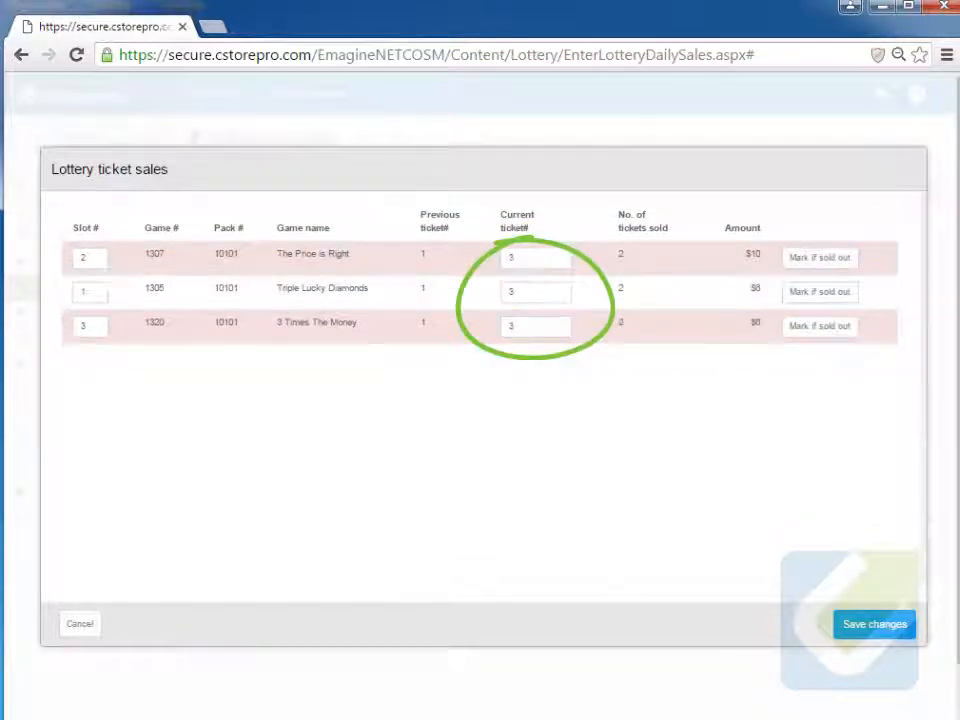
{"action": "left_click", "coordinate": [881, 630]}
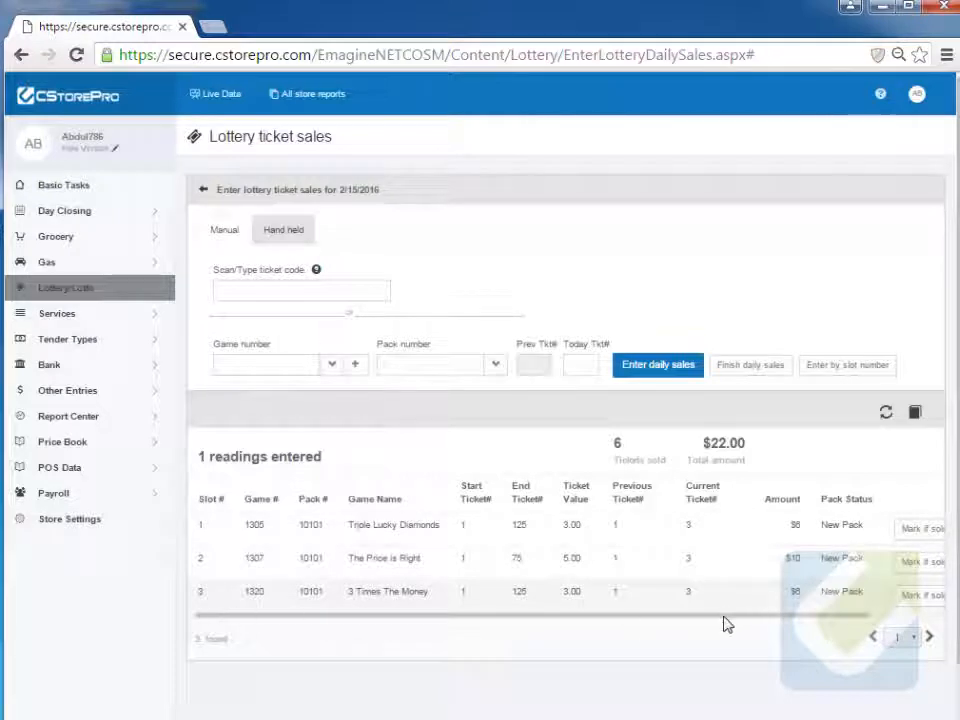
Finish the daily sales for 2/15/2016 after checking the total amount, and reload the lottery dashboard.
{"action": "double_click", "coordinate": [714, 443]}
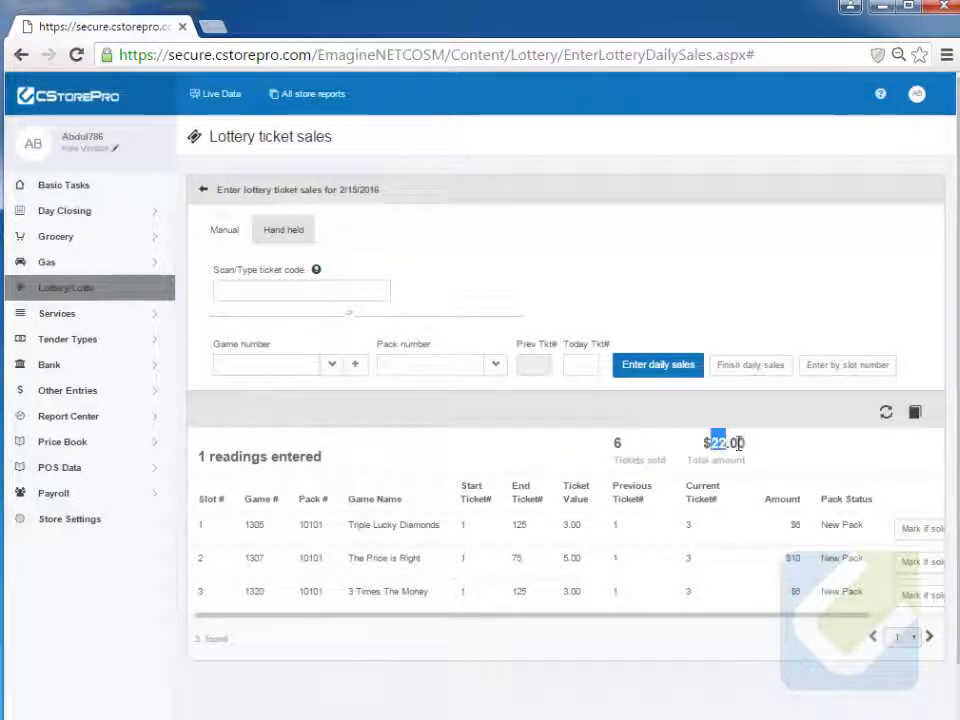
{"action": "left_click", "coordinate": [754, 372]}
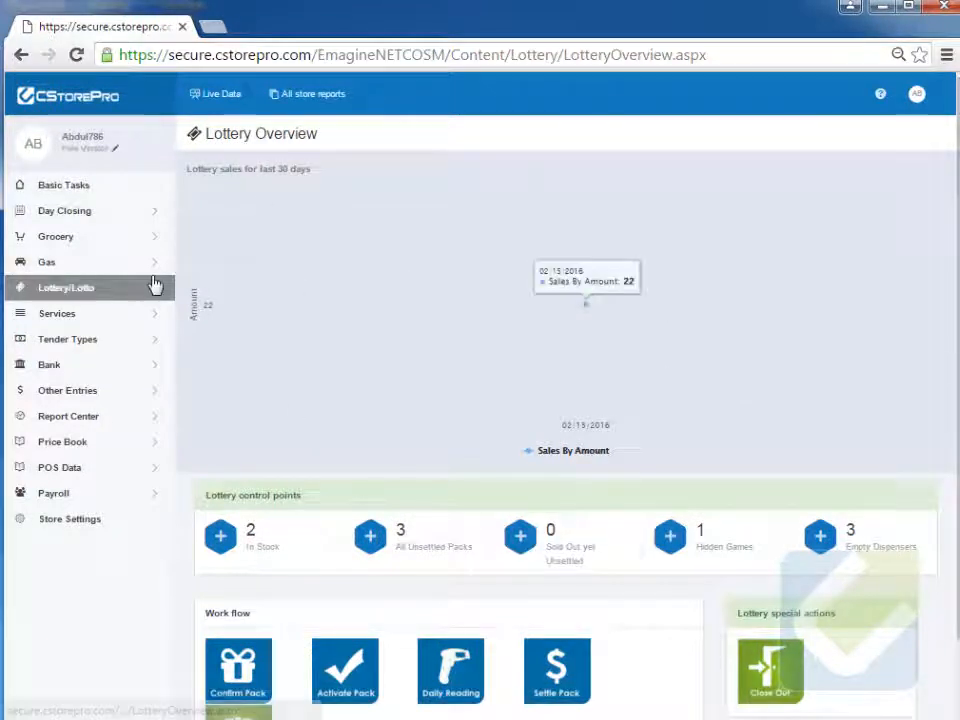
{"action": "mouse_move", "coordinate": [154, 287]}
{"action": "left_click", "coordinate": [229, 290]}
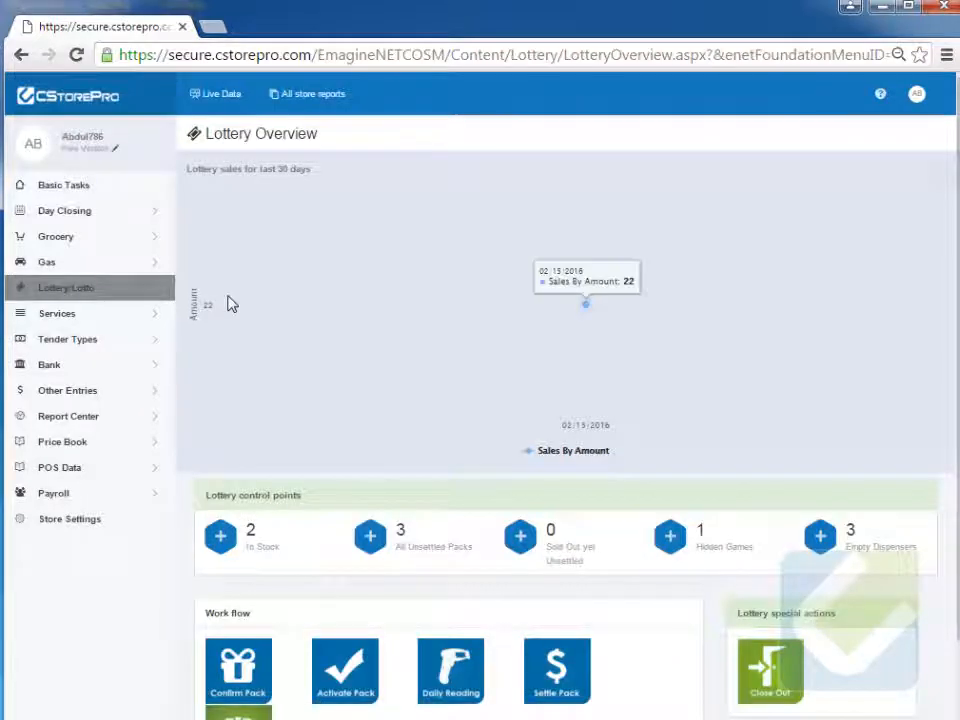
View the pack delivery confirmation page from the dashboard's work flow, and return to the lottery dashboard.
{"action": "scroll", "coordinate": [360, 393], "scroll_direction": "down", "scroll_amount": 1}
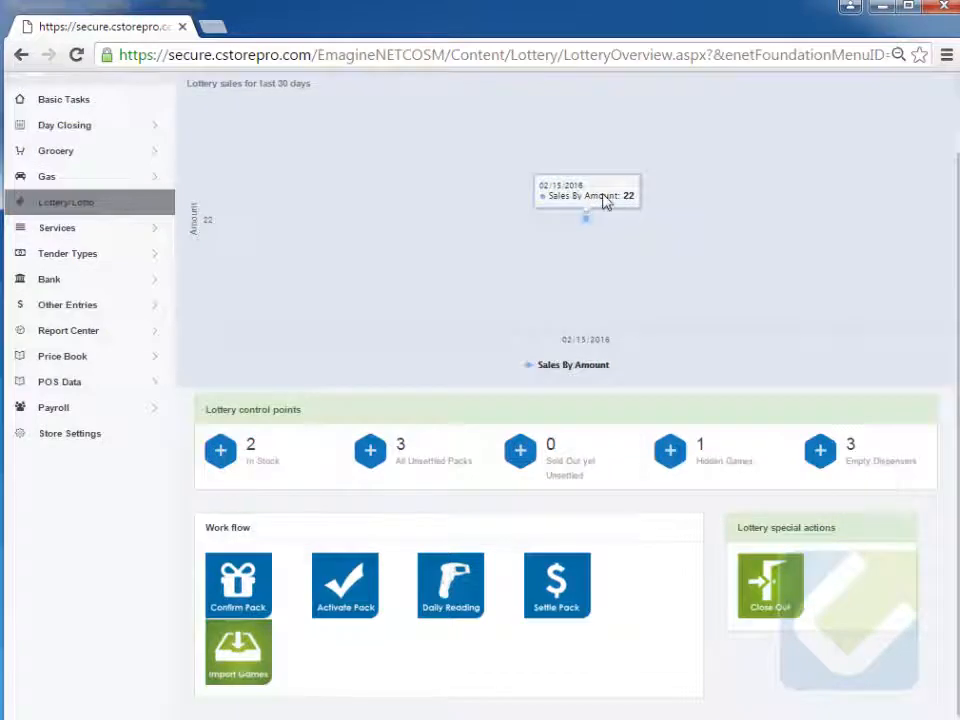
{"action": "left_click", "coordinate": [232, 576]}
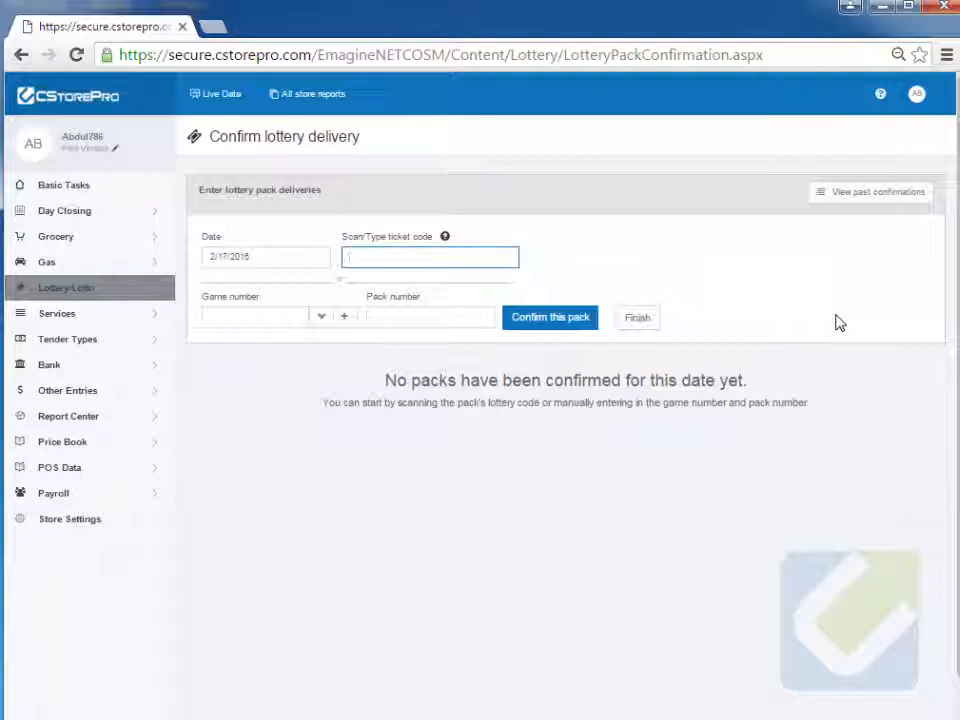
{"action": "left_click", "coordinate": [140, 298]}
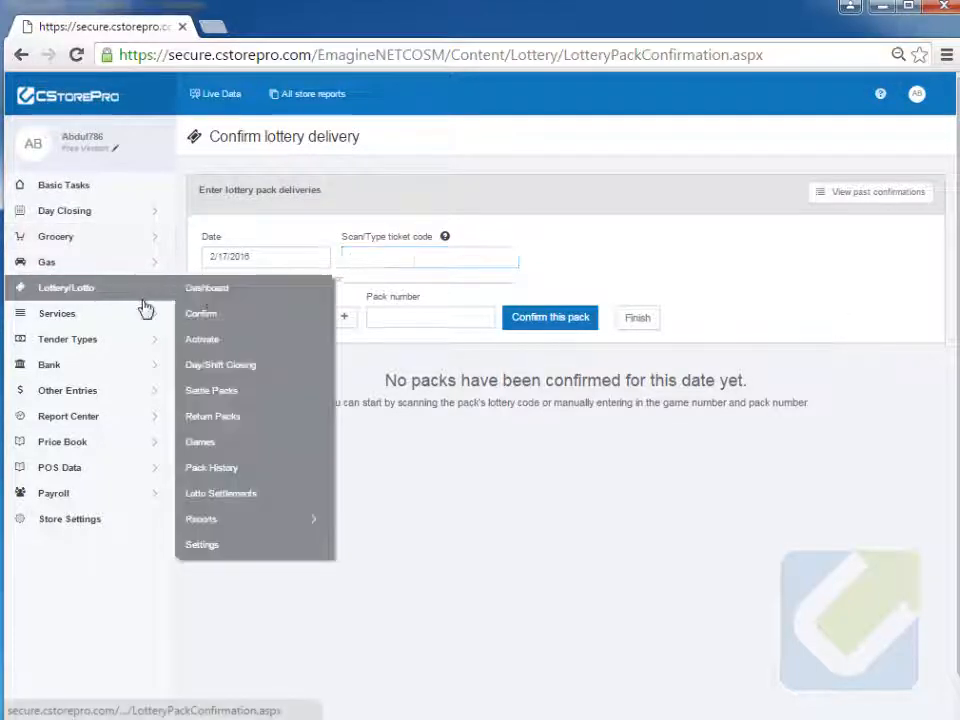
{"action": "left_click", "coordinate": [212, 297]}
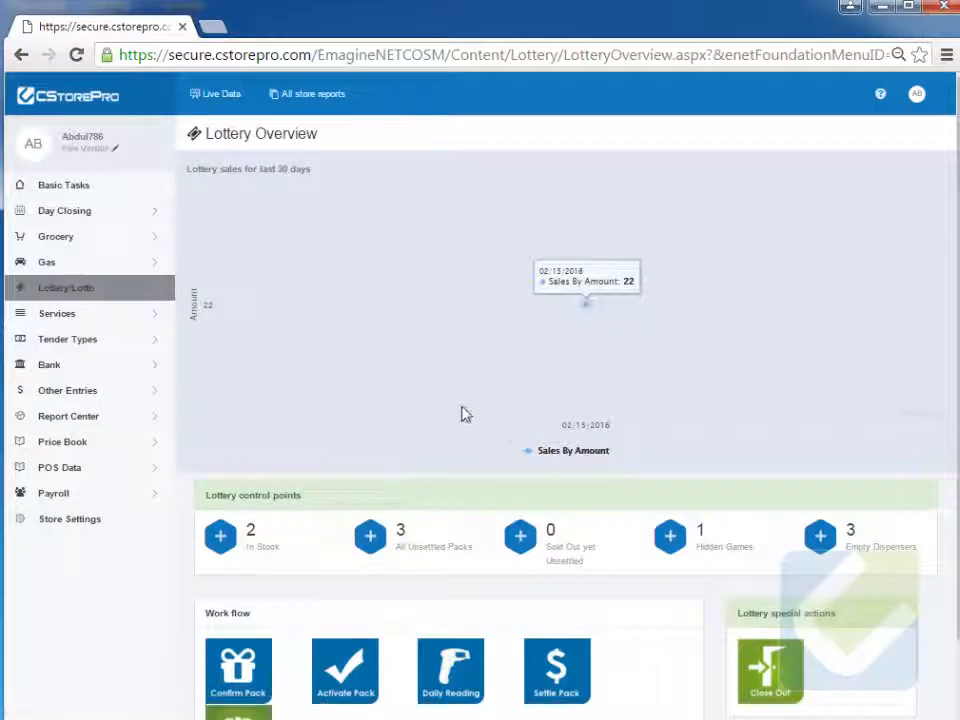